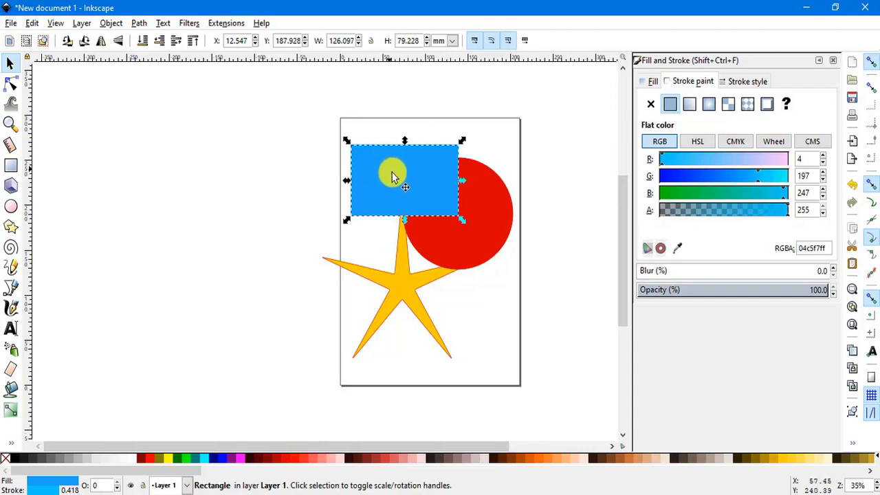
- Undo the last duplication of the blue rectangle and select the original rectangle again
key("ctrl")
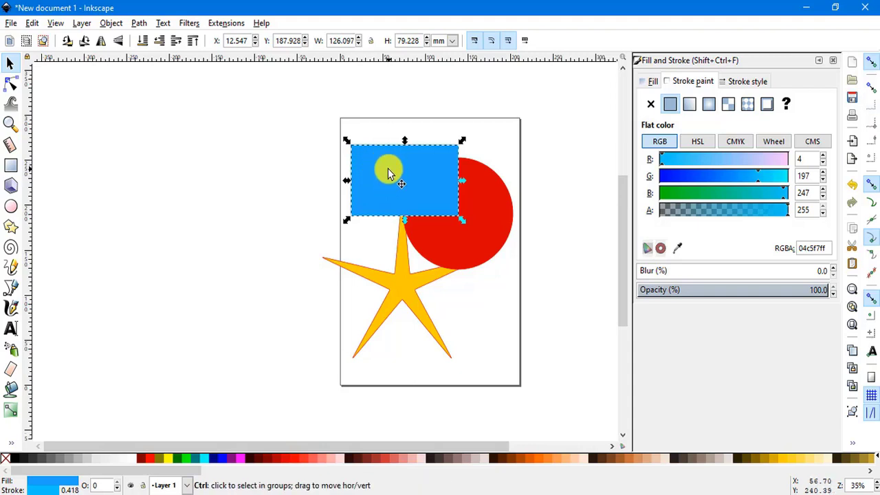
key("ctrl+z")
left_click(389, 168)
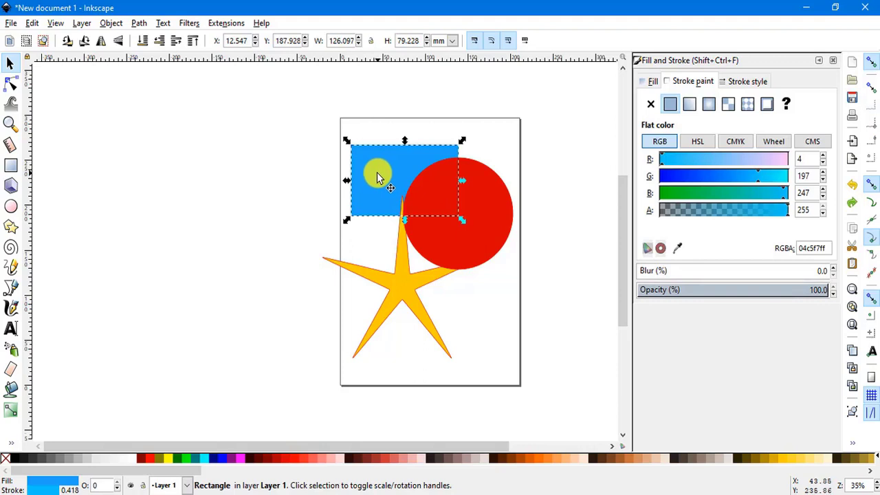
- Duplicate the blue rectangle in place, undo the duplication and reselect the original
key("ctrl")
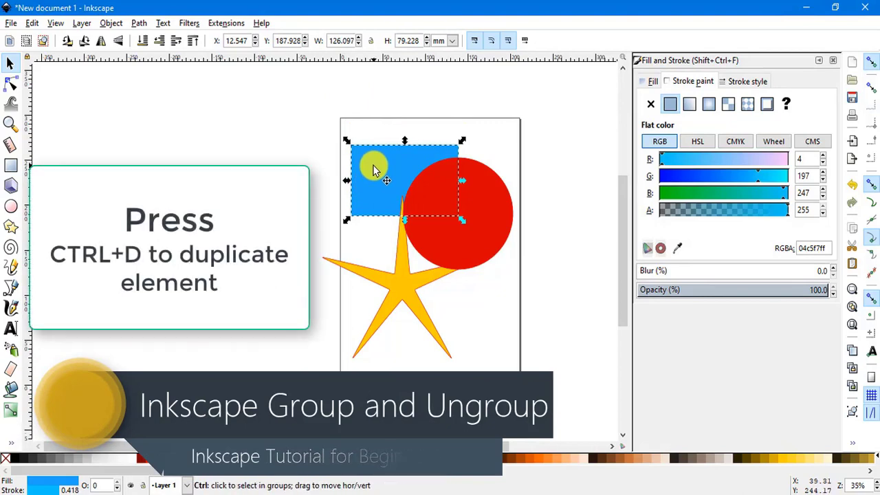
key("ctrl+d")
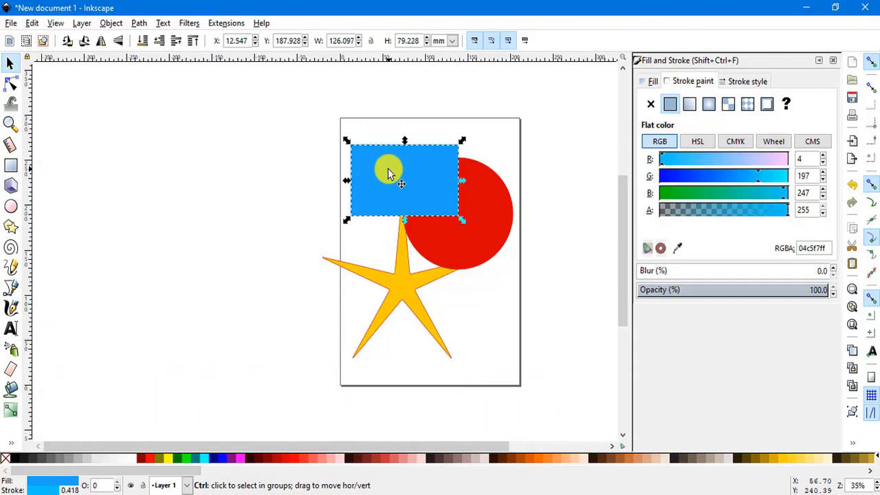
key("ctrl+z")
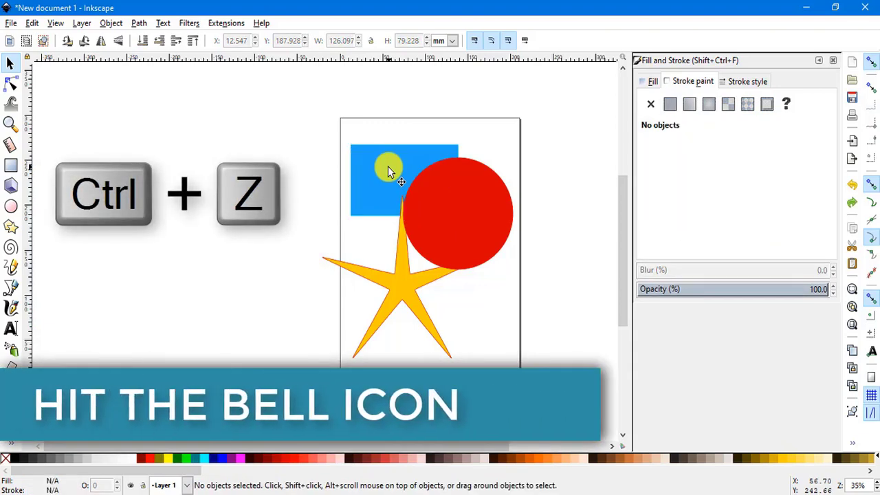
left_click(387, 169)
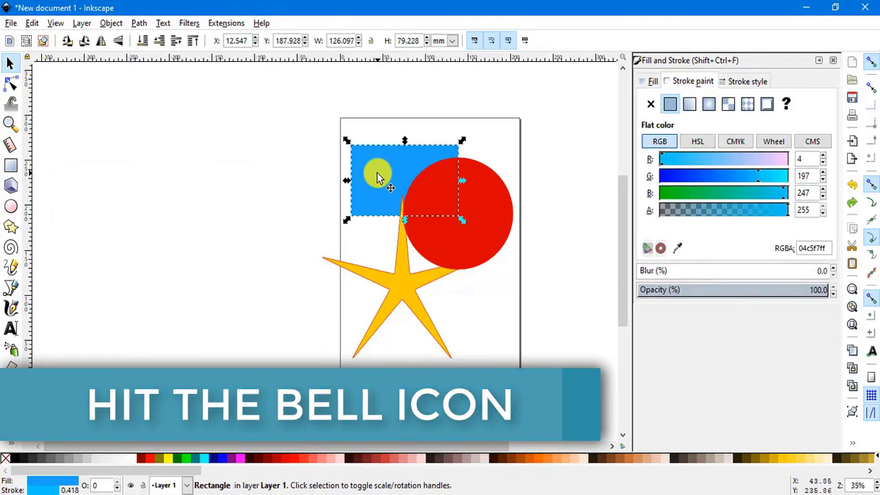
- Copy and paste the blue rectangle, and move the copy onto the empty canvas left of the page
key("ctrl")
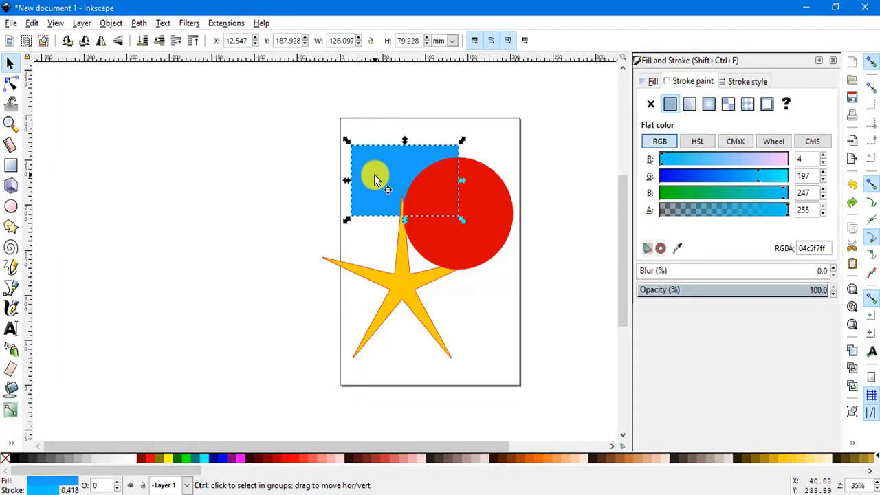
key("ctrl+c")
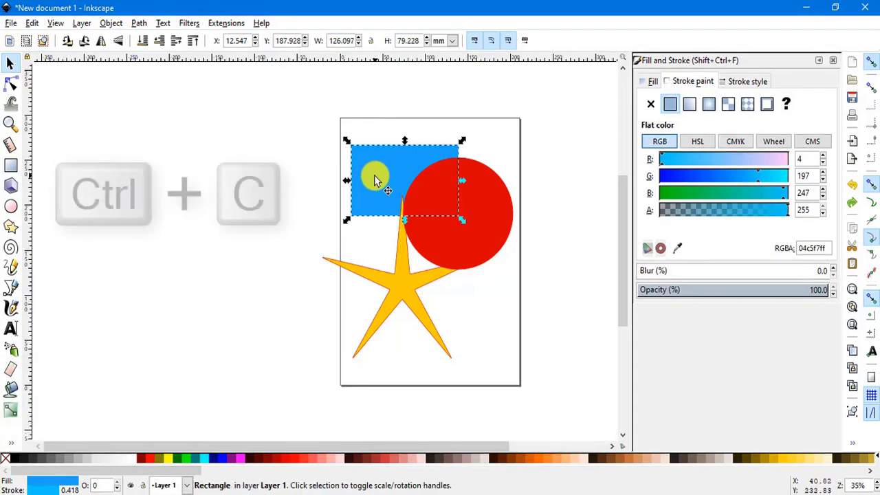
key("ctrl+v")
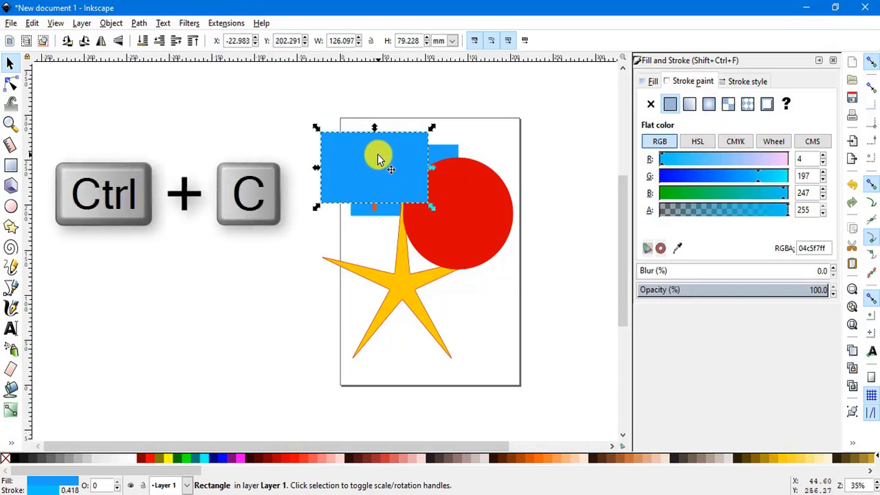
left_click_drag(377, 160, 235, 171)
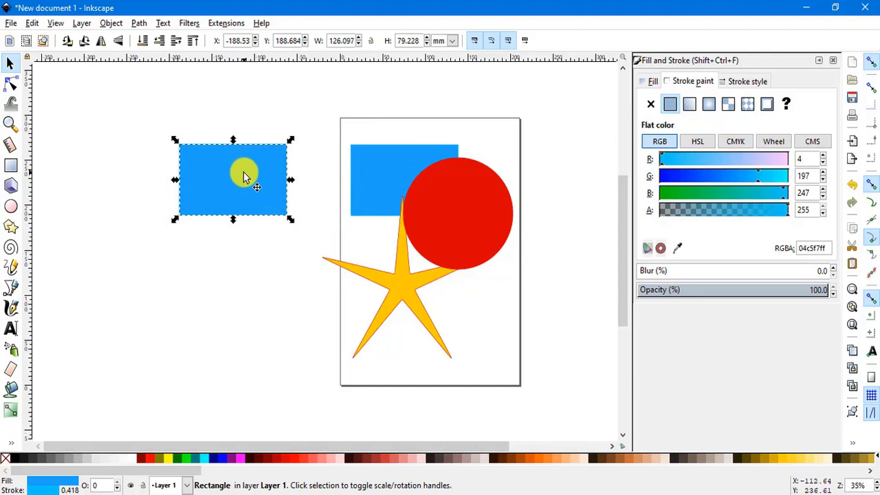
- Compare the original blue rectangle with its pasted copy and delete the copy left of the page
left_click(383, 153)
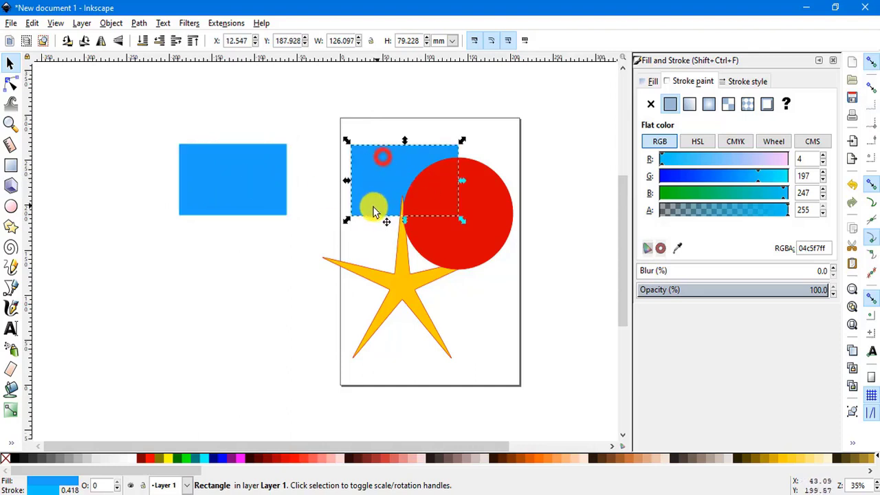
left_click(259, 175)
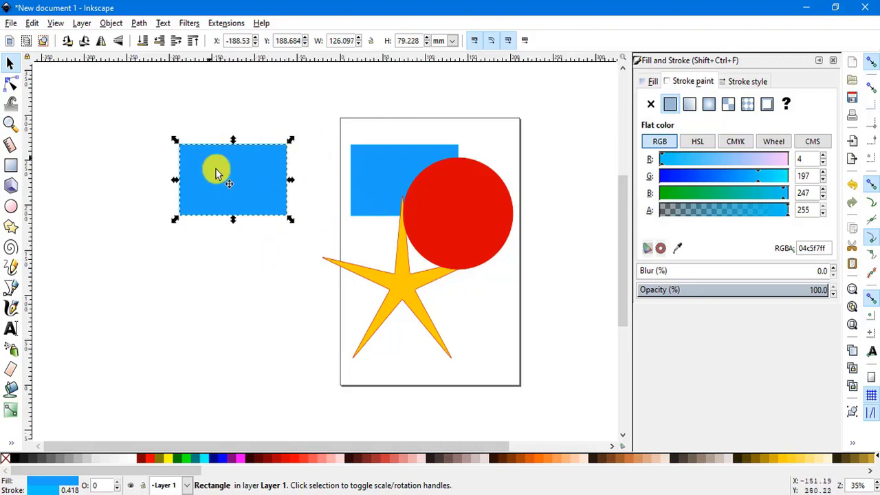
left_click(290, 274)
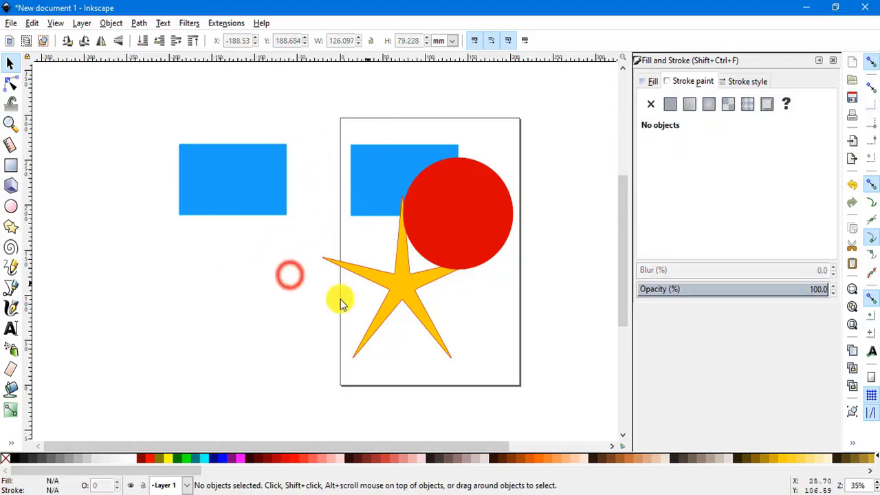
left_click(255, 180)
key("Delete")
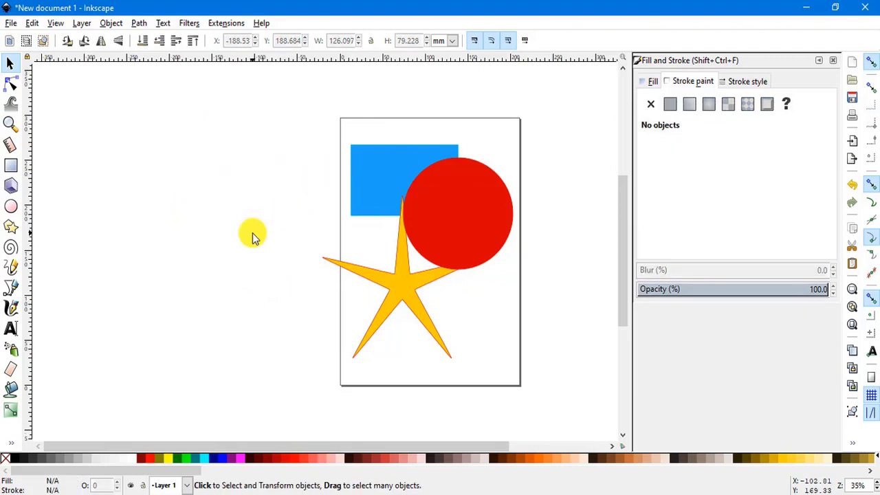
- Duplicate the blue rectangle and move the duplicate down to the right, over the red circle
left_click(380, 158)
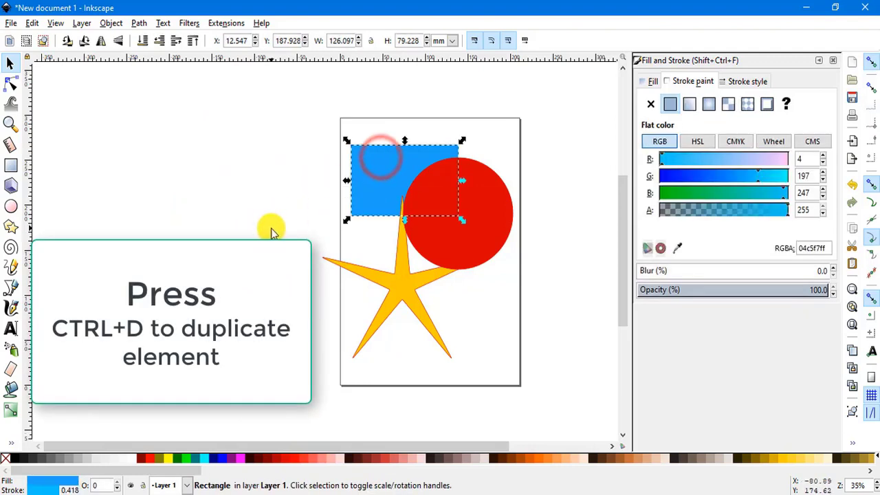
key("ctrl+d")
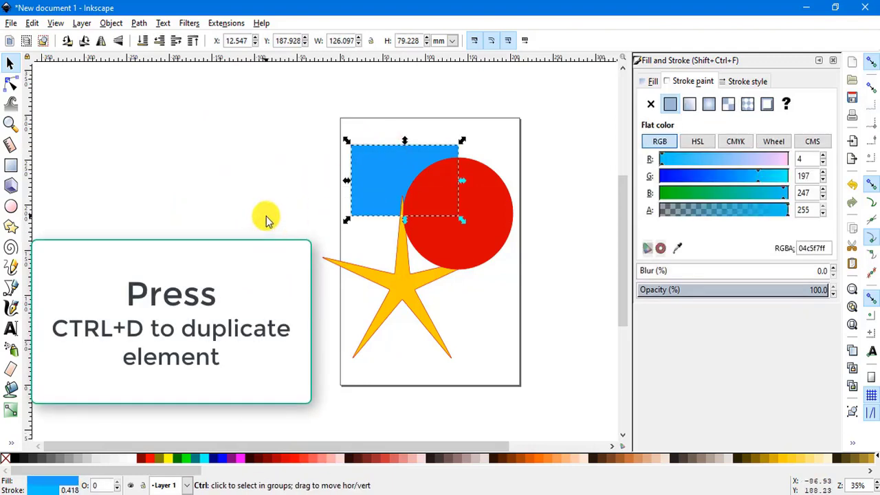
left_click_drag(407, 192, 447, 235)
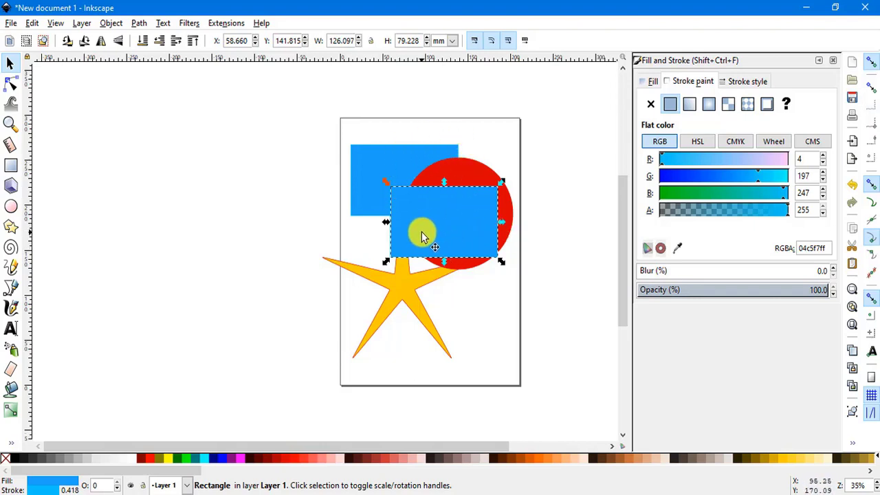
- Resize the duplicate rectangle to about 217 × 298 mm so it covers the page, and lower it behind all other shapes
left_click_drag(386, 186, 313, 112)
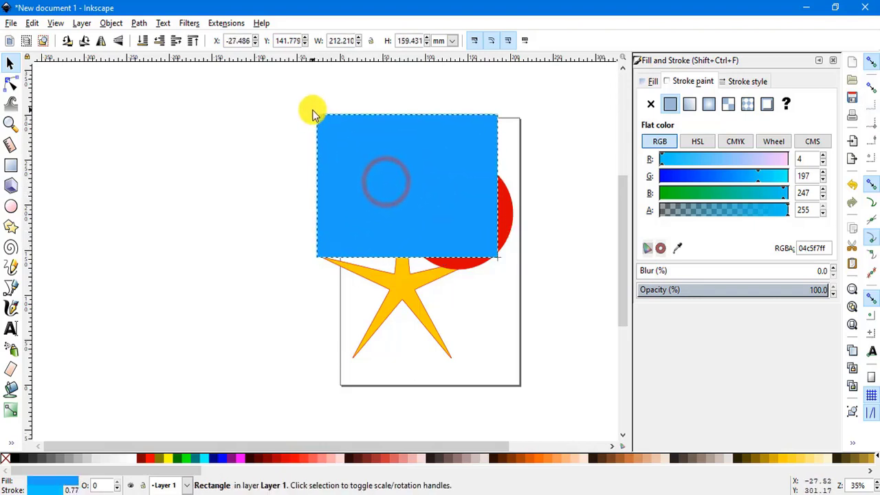
left_click_drag(501, 261, 543, 309)
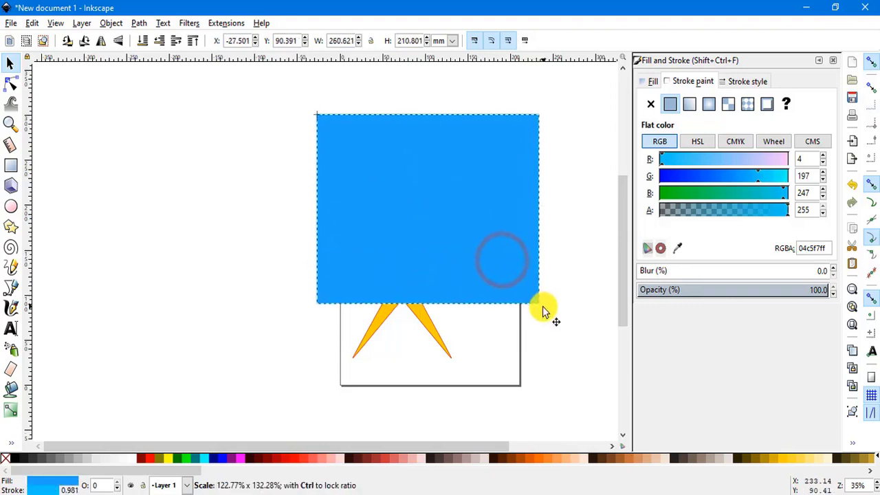
left_click_drag(429, 305, 432, 400)
left_click_drag(313, 112, 322, 111)
left_click_drag(319, 261, 331, 260)
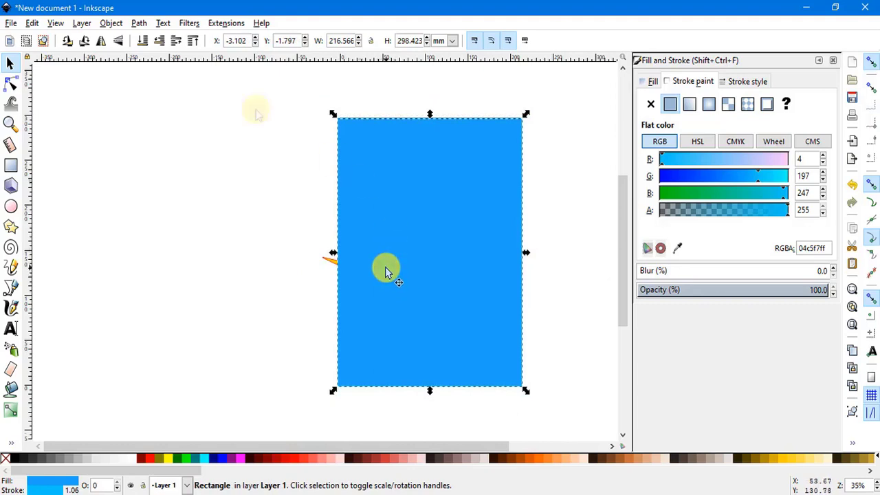
left_click(145, 43)
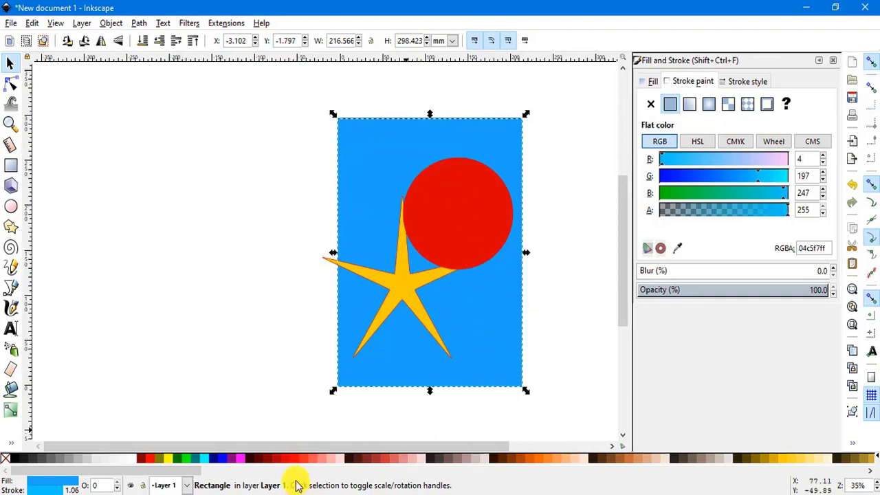
- Set both the fill and the stroke of the page-sized background rectangle to 7.5% Gray
left_click(77, 459)
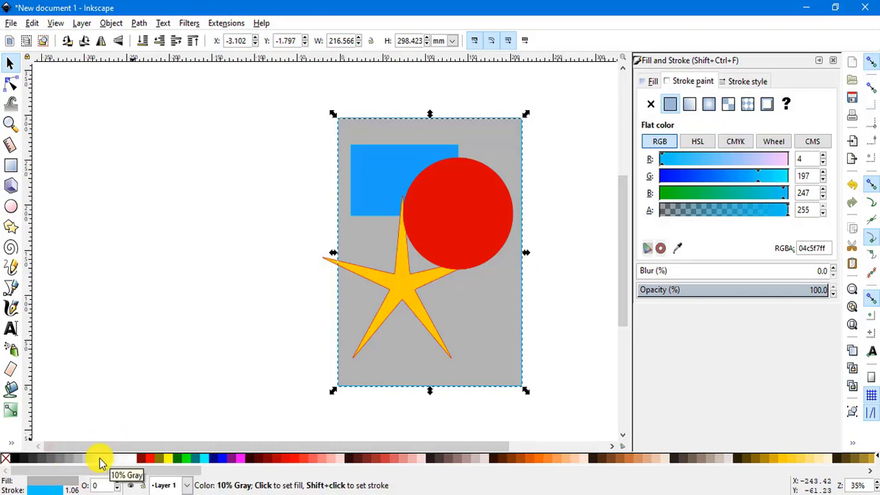
left_click(99, 460)
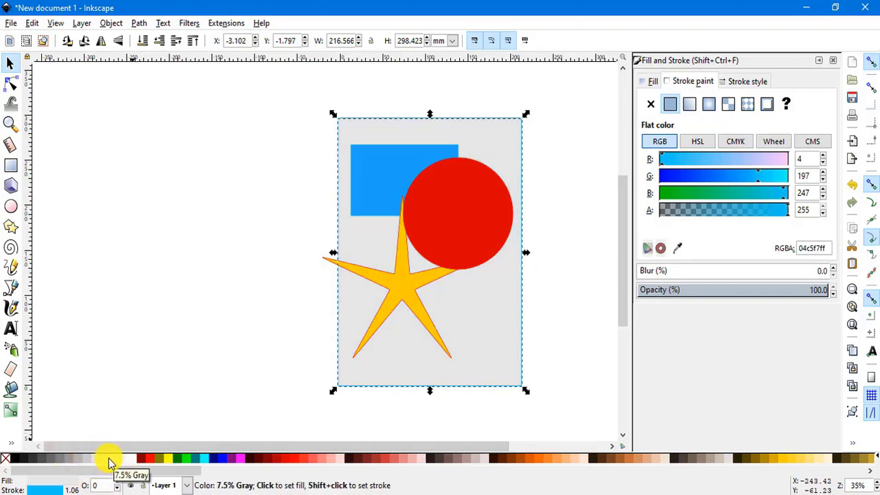
left_click(109, 461)
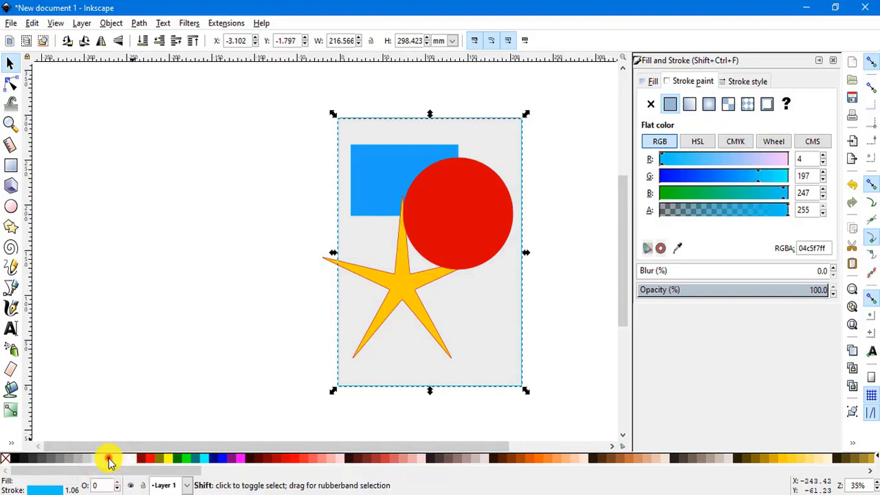
left_click(108, 460, "shift")
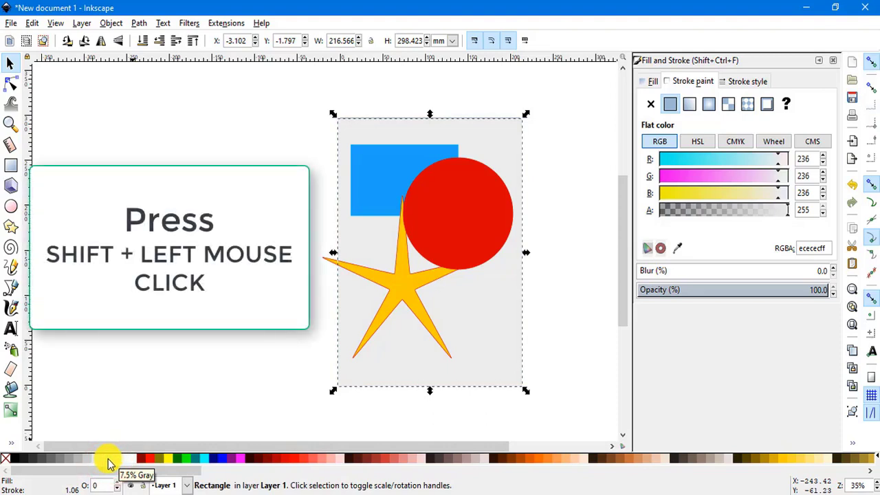
- Move the yellow star off the page onto the empty canvas to the left of it
left_click(485, 221)
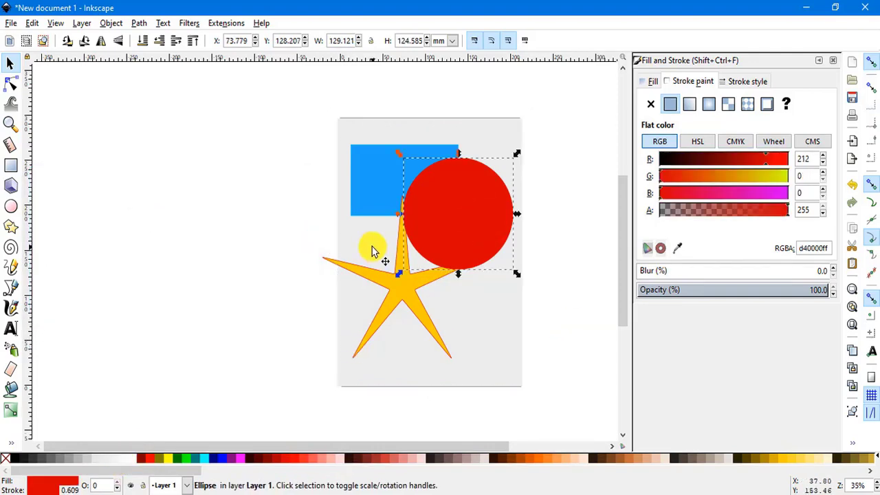
left_click(391, 294)
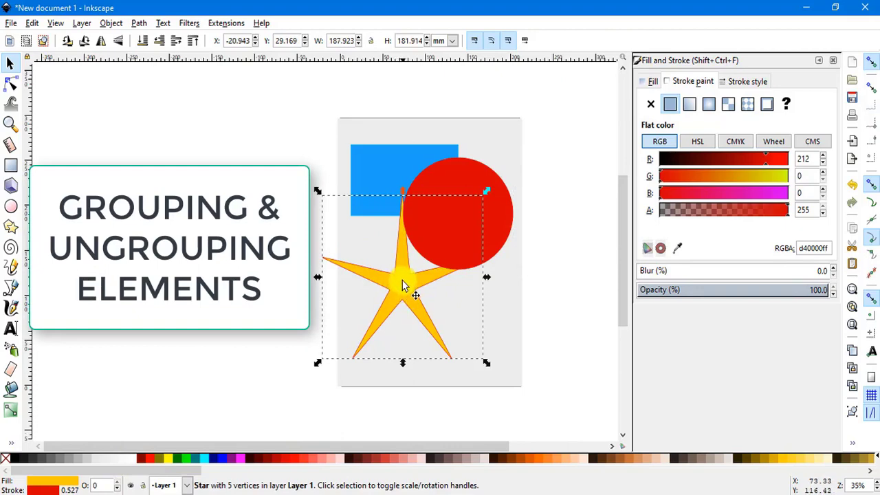
left_click_drag(404, 285, 270, 217)
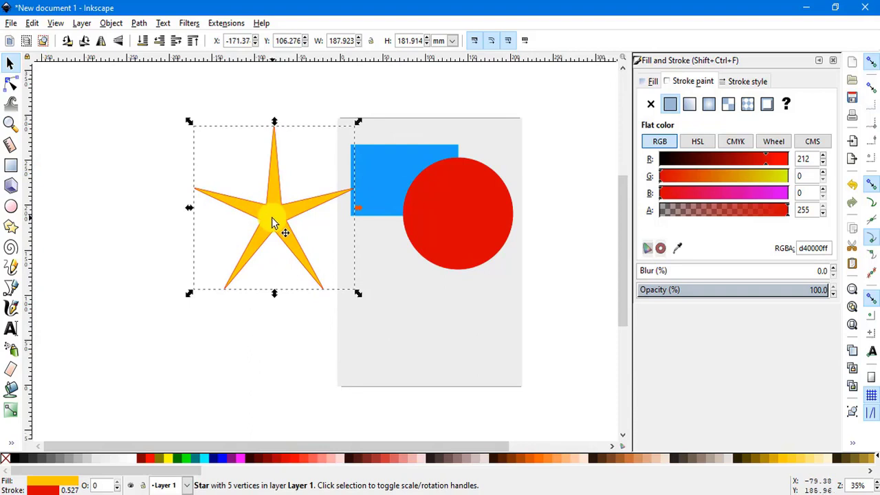
- Duplicate the yellow star, shrink the duplicate to about 108 × 109 mm and center it over the original's lower half
key("ctrl+d")
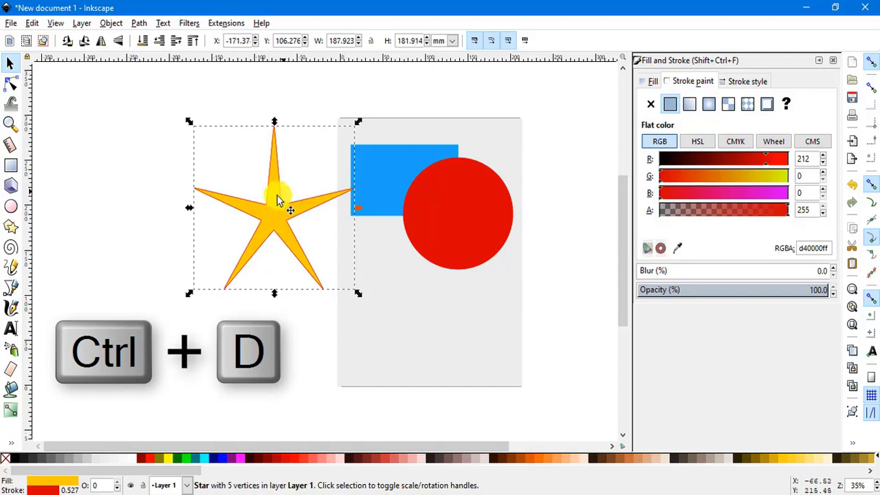
left_click_drag(277, 200, 279, 259)
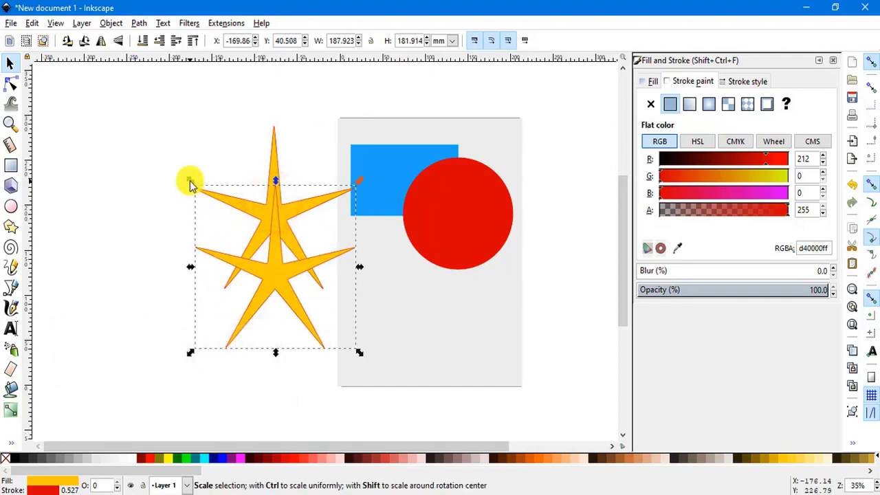
left_click_drag(190, 181, 258, 246)
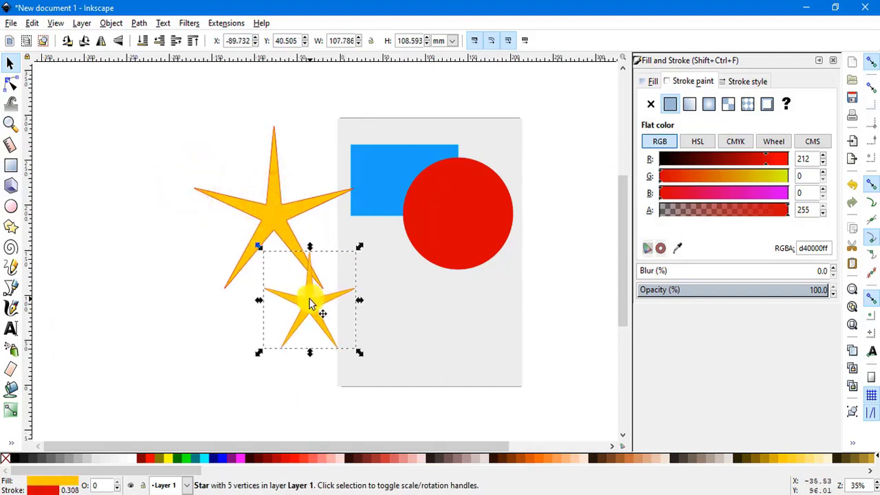
left_click_drag(309, 304, 272, 252)
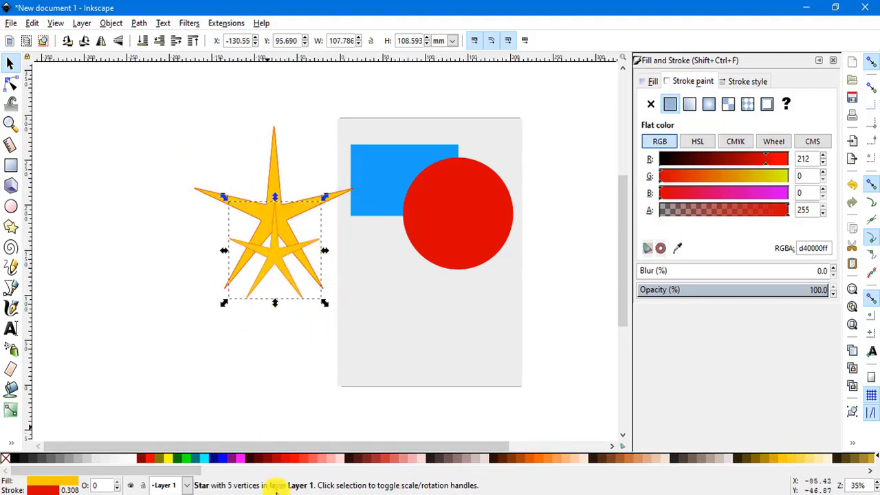
- Fill the small star with red and place a duplicate of it directly below, overlapping its lower points
left_click(285, 463)
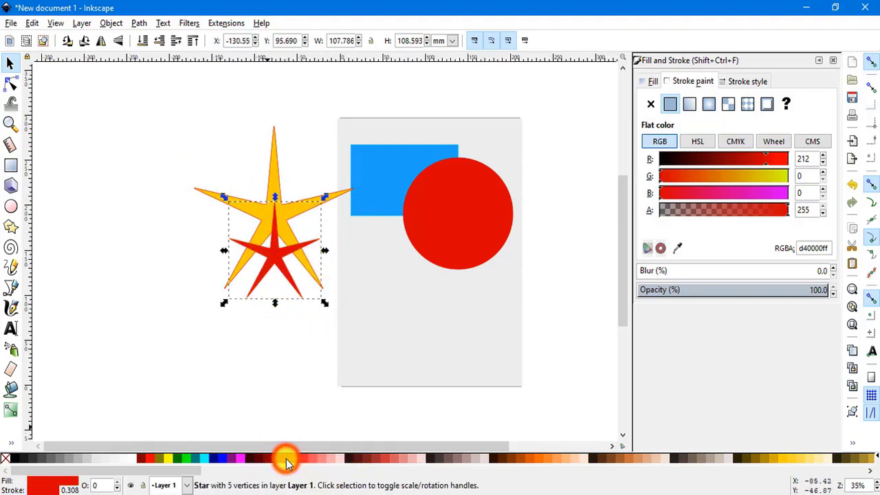
key("ctrl+d")
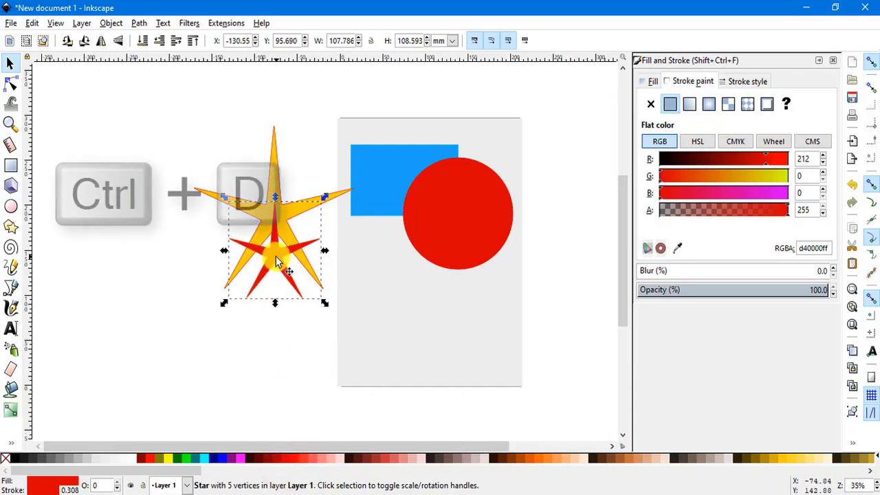
left_click_drag(275, 256, 276, 309)
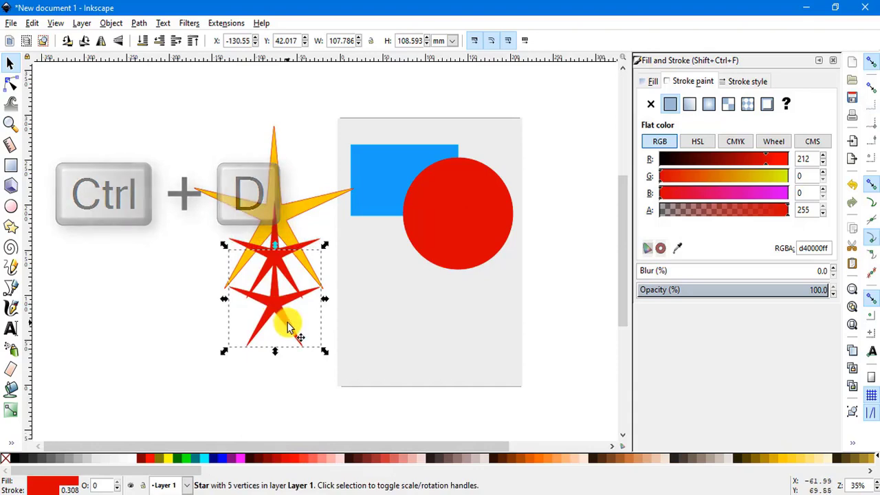
- Shrink the lowest star to about 86 × 85 mm and center it beneath the red star, overlapping its lower points
left_click_drag(225, 247, 243, 274)
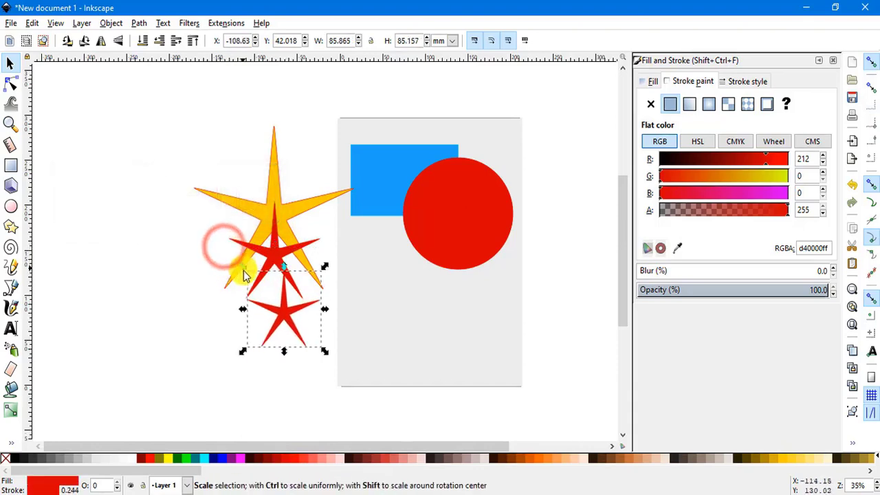
left_click_drag(283, 311, 272, 299)
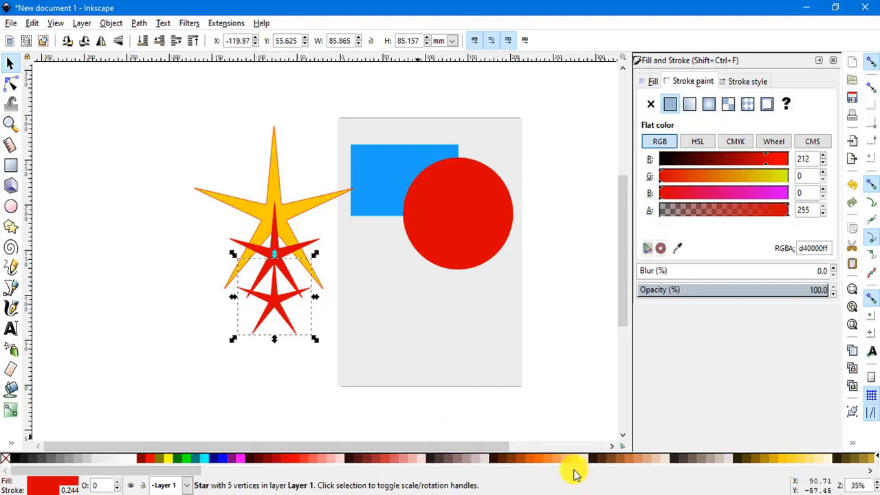
- Set both the stroke and the fill of the lowest star to orange (ff6600)
left_click(534, 457, "shift")
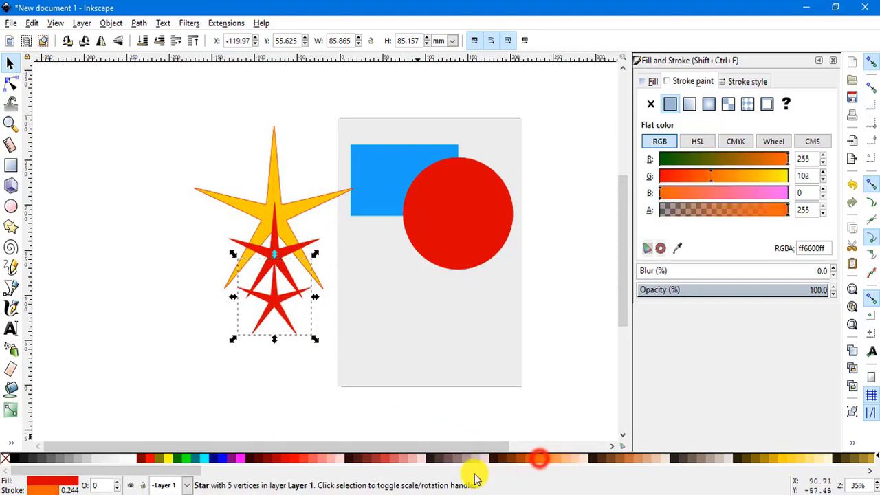
left_click(535, 457)
left_click(272, 305)
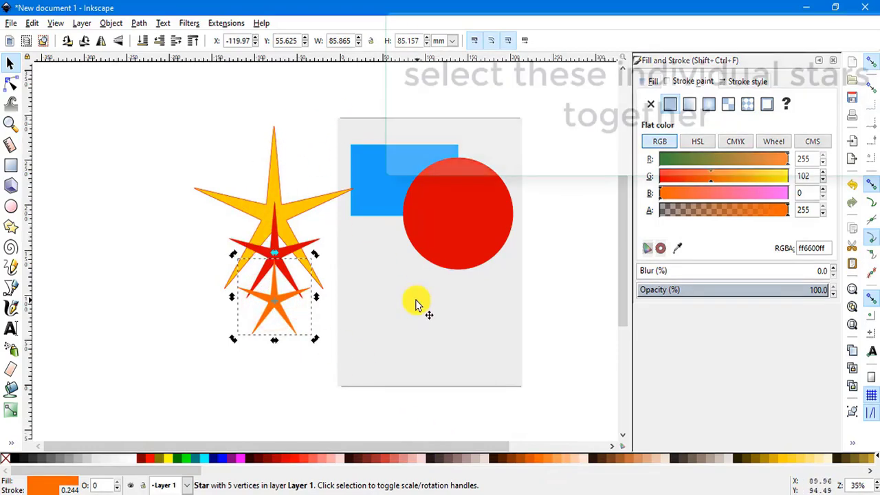
left_click_drag(169, 114, 313, 374)
left_click(272, 180)
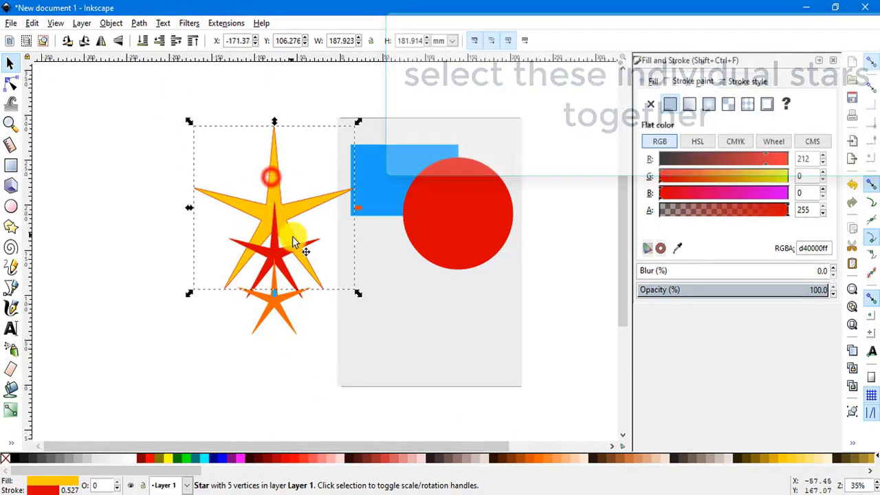
left_click(138, 152)
left_click(272, 162)
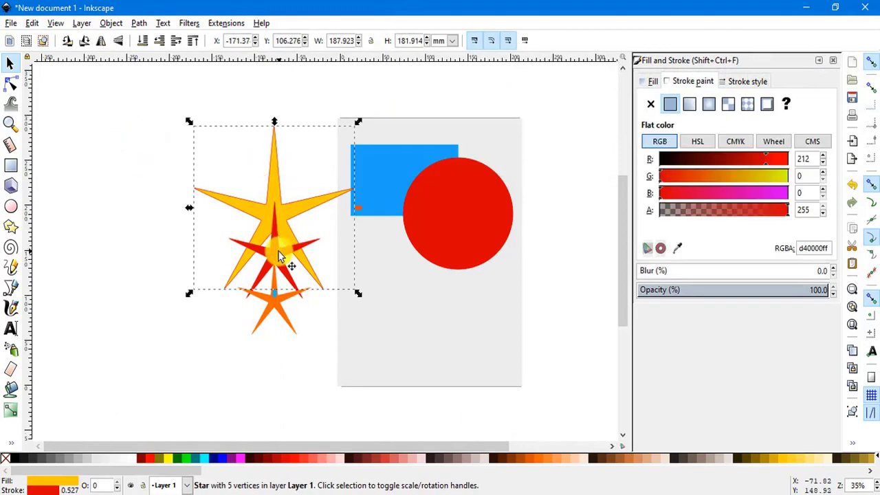
key("shift")
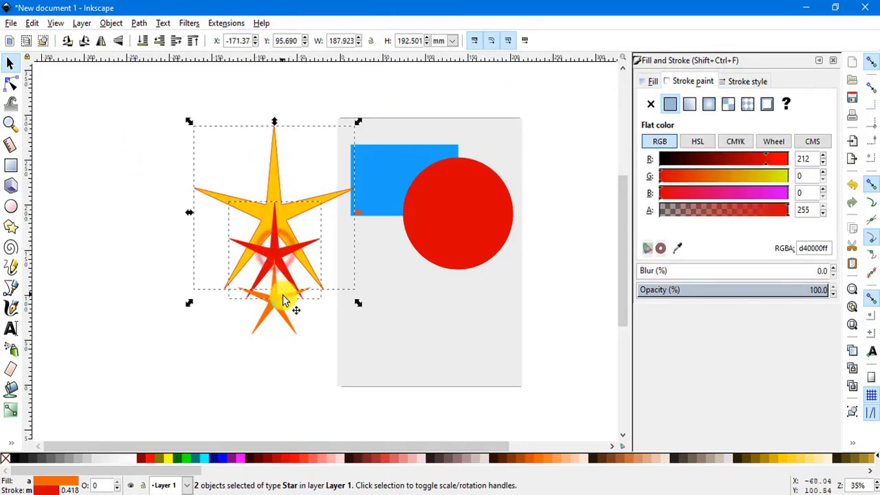
left_click(279, 308, "shift")
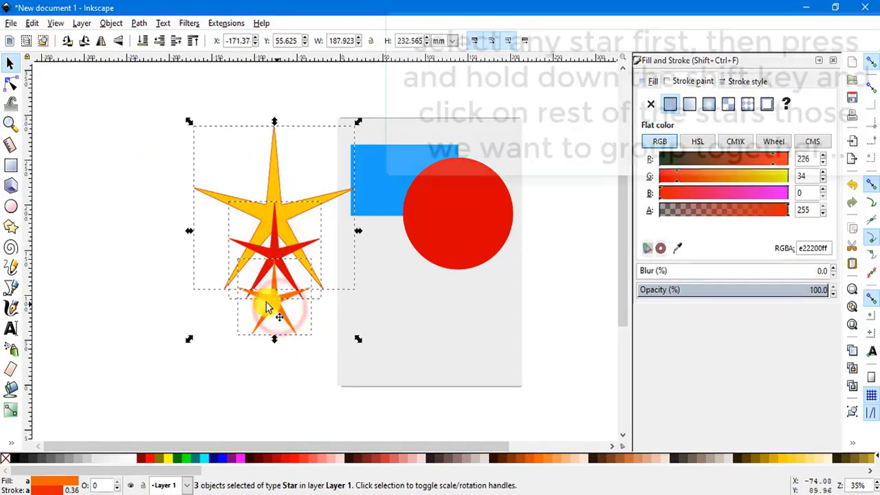
left_click(149, 225)
- Select the yellow, red and orange stars together and move them about 48 mm left and 24 mm down
left_click(274, 160)
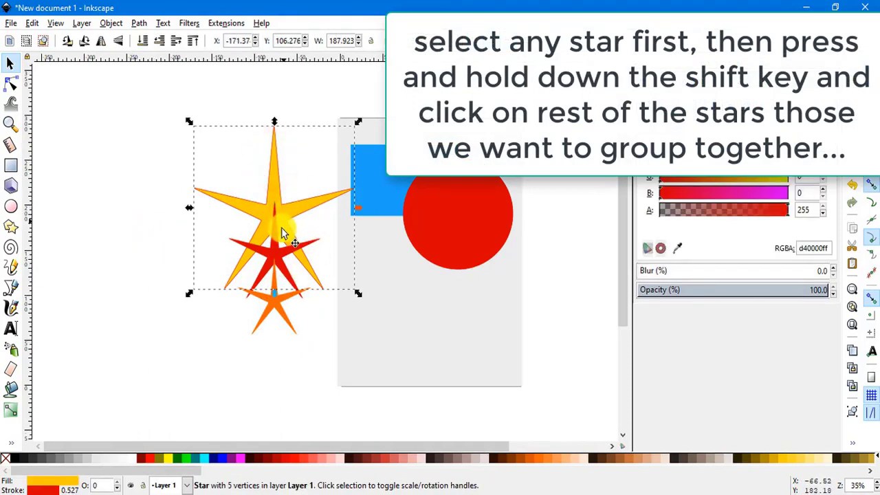
key("shift")
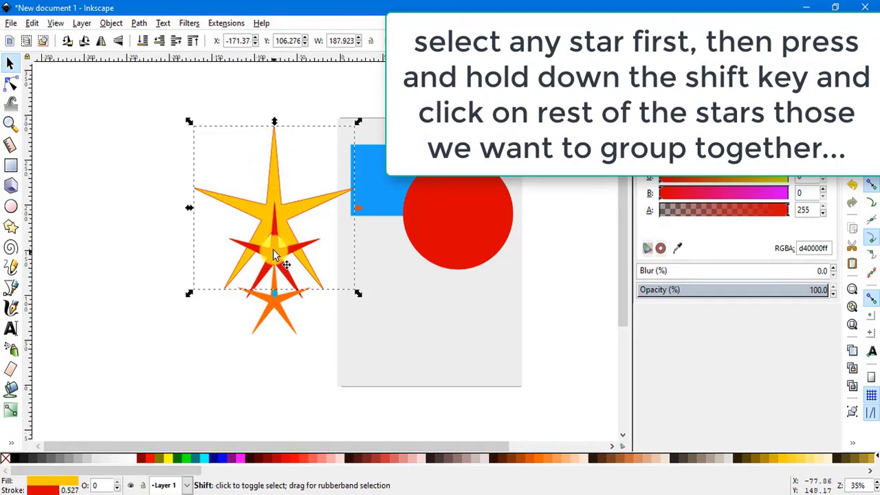
left_click(274, 253, "shift")
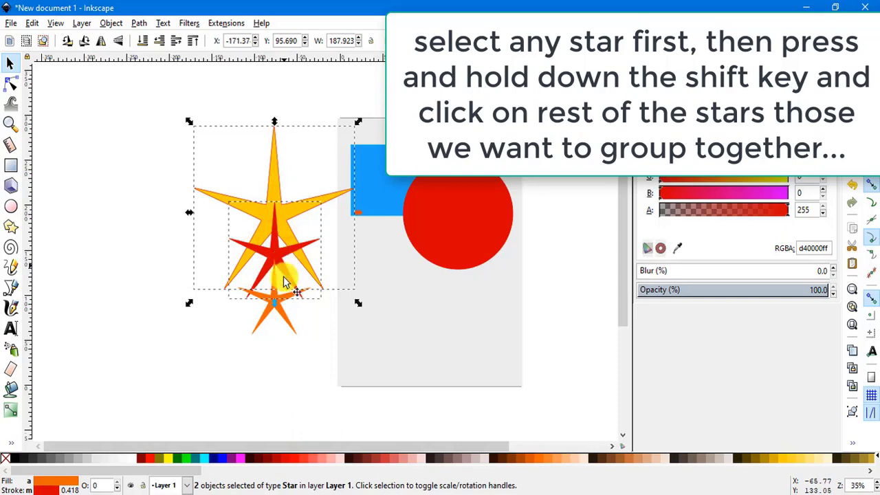
key("shift")
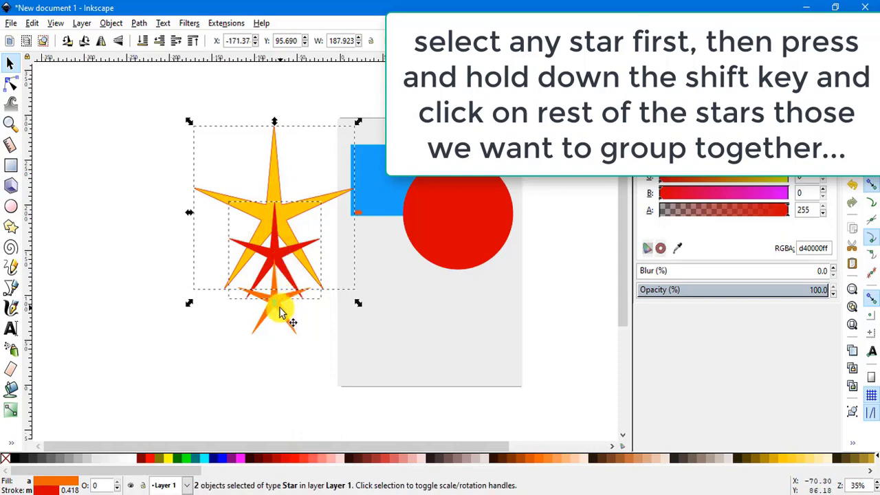
left_click(283, 314, "shift")
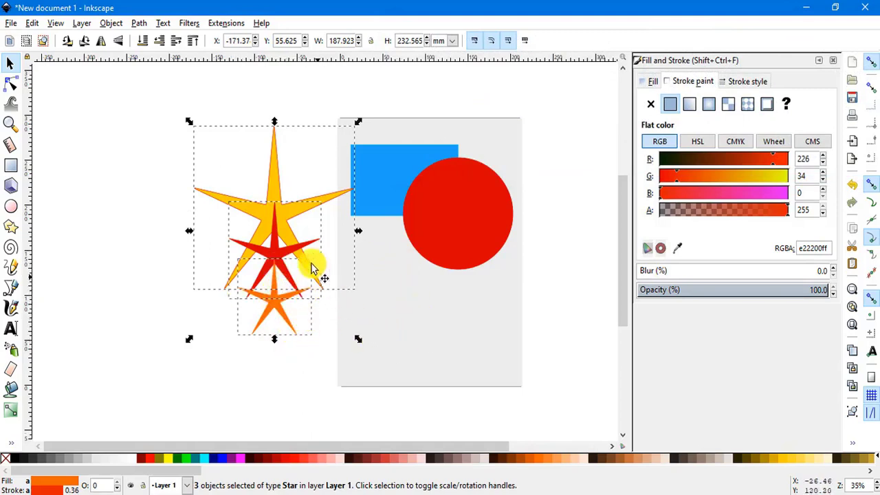
left_click_drag(277, 184, 231, 204)
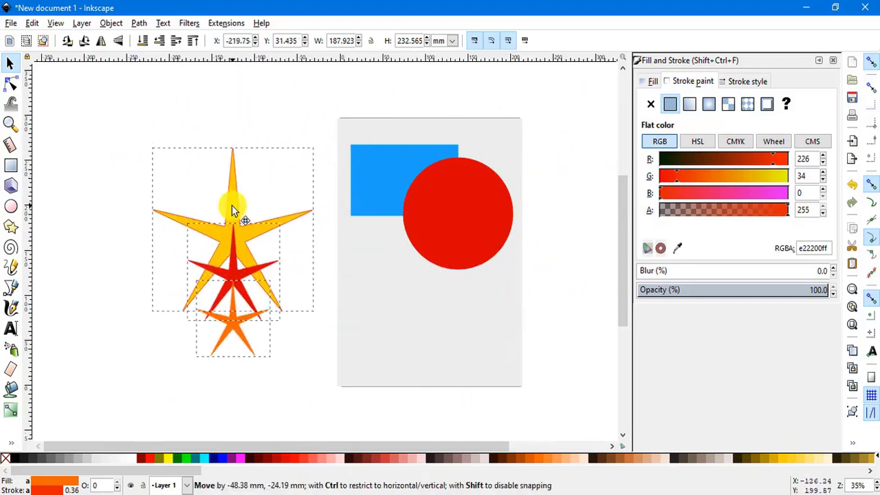
left_click(324, 326)
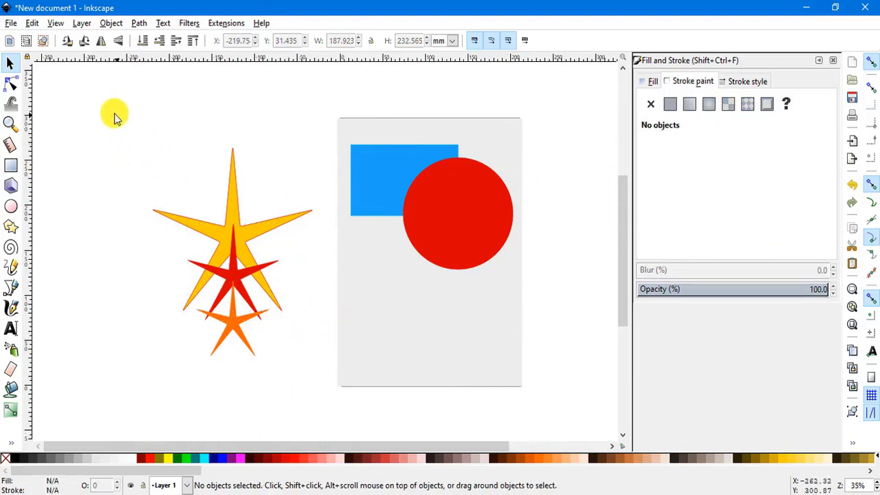
- Group the three stars and move the group about 81 mm left and 26 mm up
mouse_move(99, 104)
left_mouse_down()
mouse_move(199, 193)
mouse_move(329, 390)
left_mouse_up()
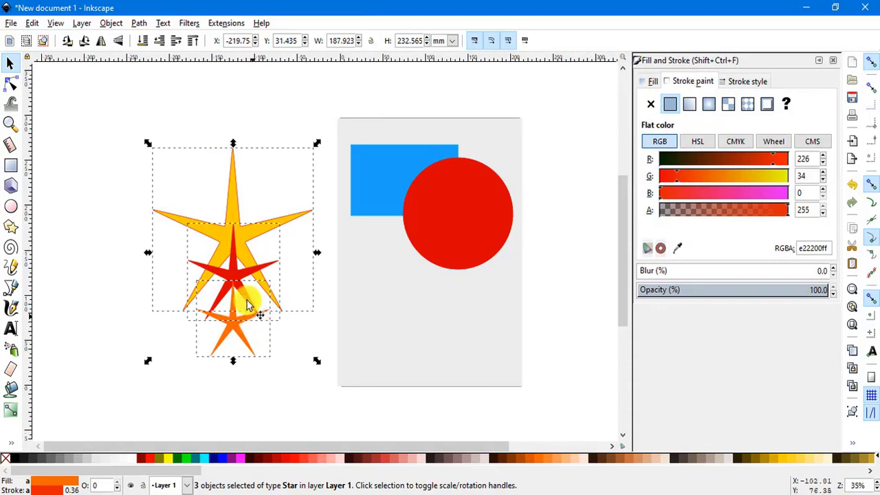
key("ctrl+g")
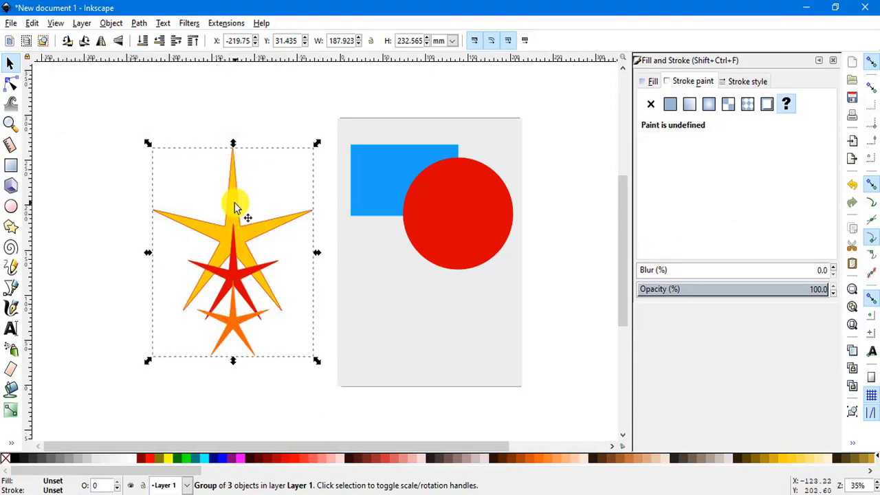
left_click_drag(235, 205, 166, 186)
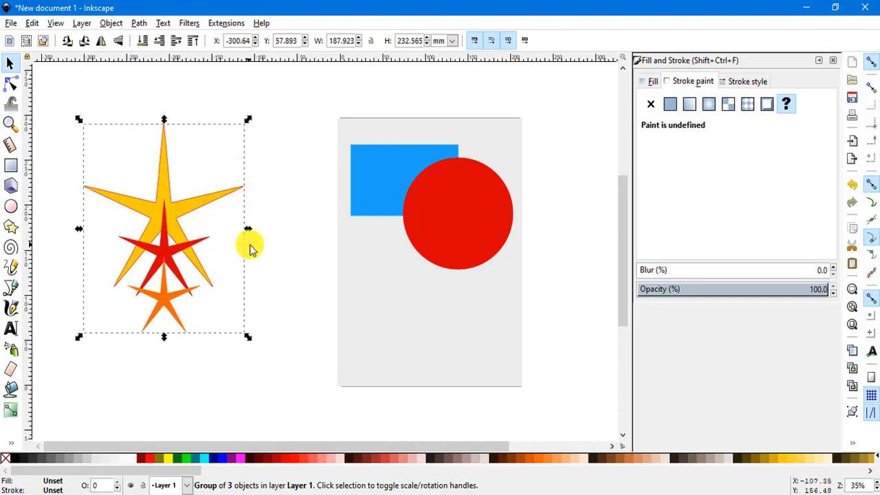
- Move the star group about 85 mm right and 5 mm down, back toward the page
left_click(275, 255)
left_click_drag(89, 104, 251, 278)
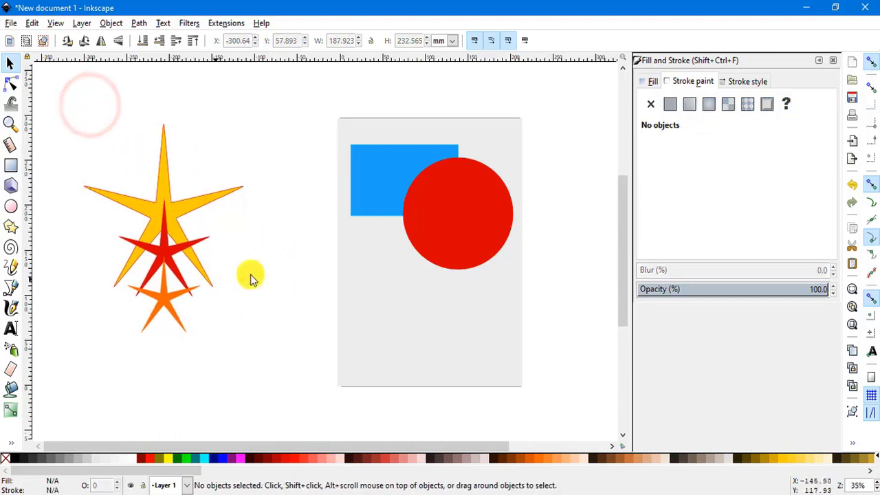
left_click(164, 175)
left_click(306, 176)
left_click_drag(164, 193, 238, 173)
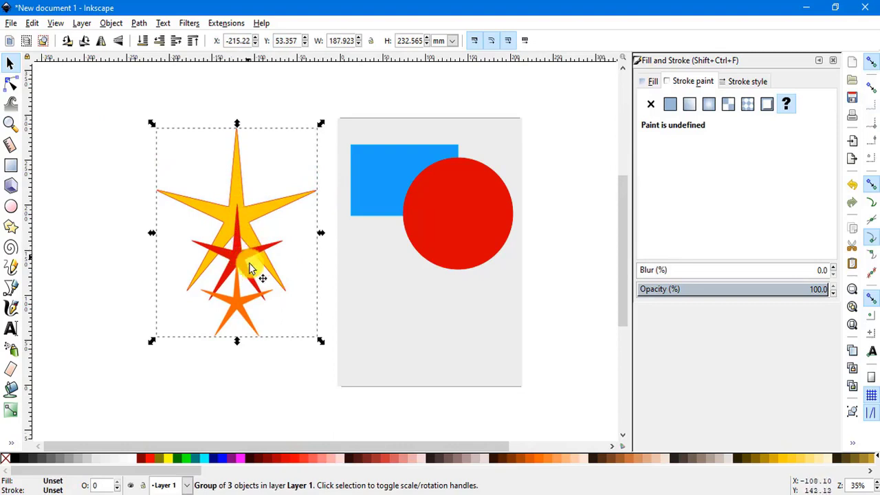
- Select the group through its orange star and its yellow star in turn, and nudge it about 2 mm to the right
left_click(236, 381)
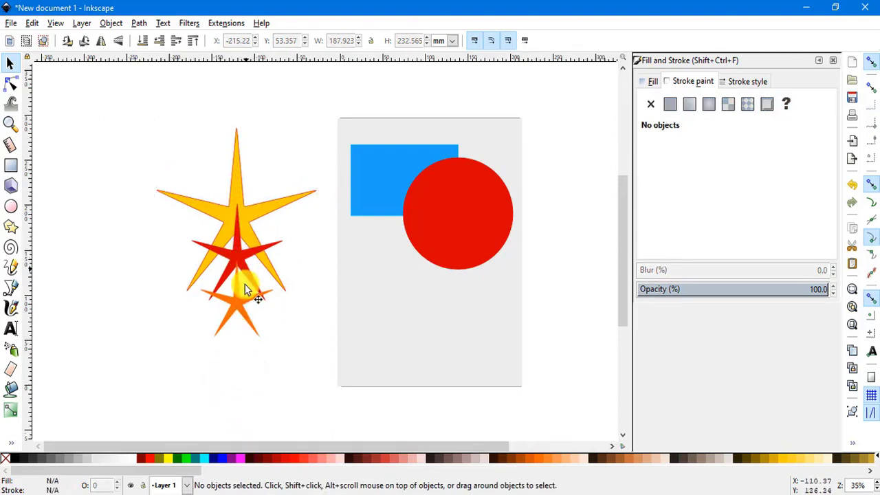
left_click(234, 307)
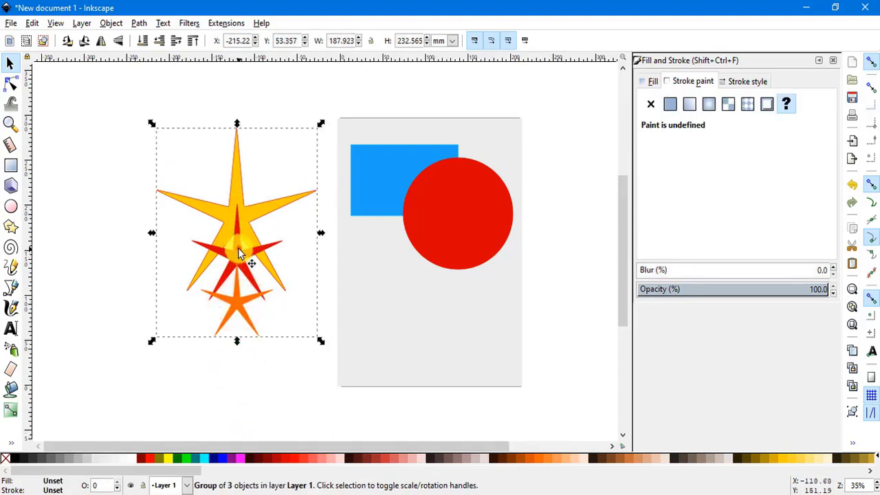
left_click(250, 367)
left_click(242, 188)
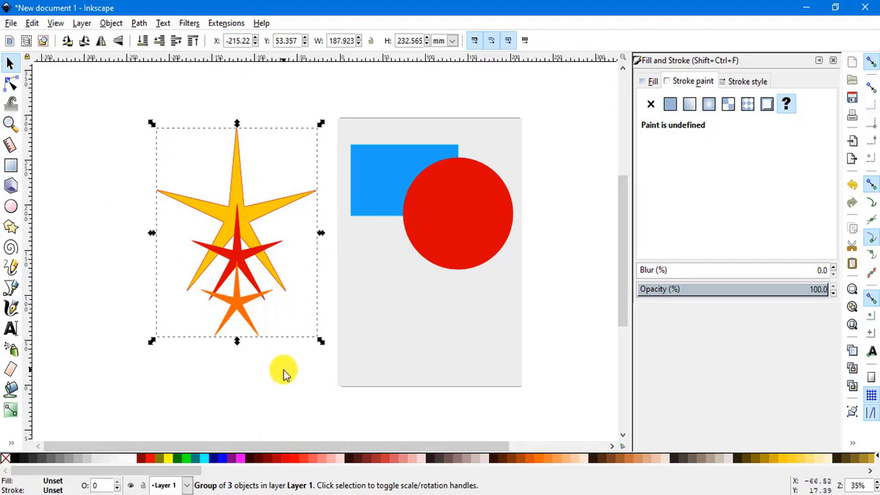
left_click_drag(244, 203, 245, 205)
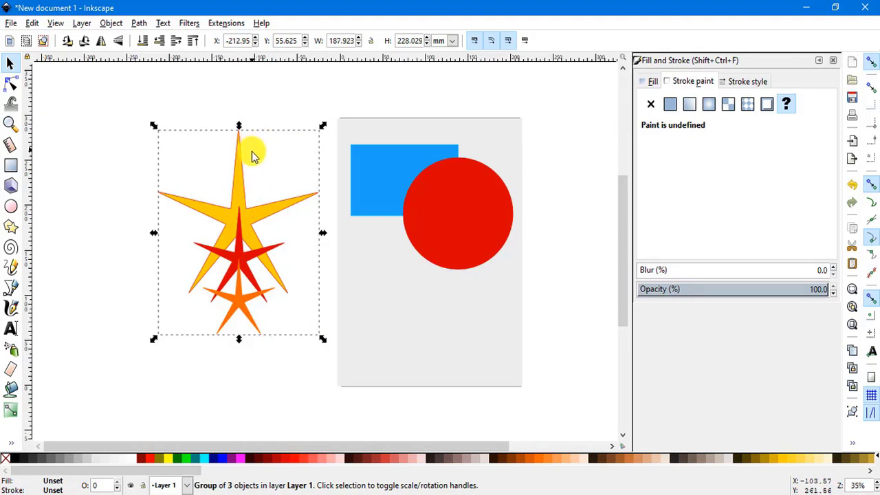
- Test how the grouped stars select, both by picking the yellow star and by enclosing the entire design
left_click(236, 182)
left_click(116, 142)
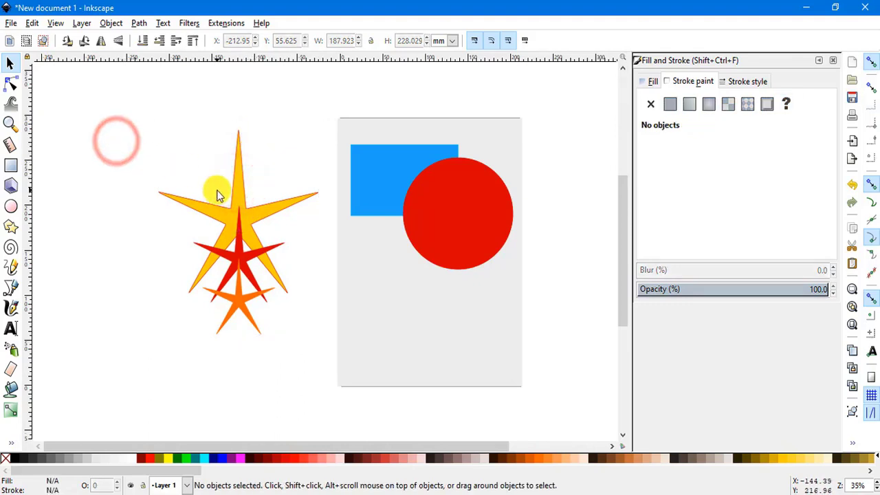
left_click_drag(110, 95, 324, 382)
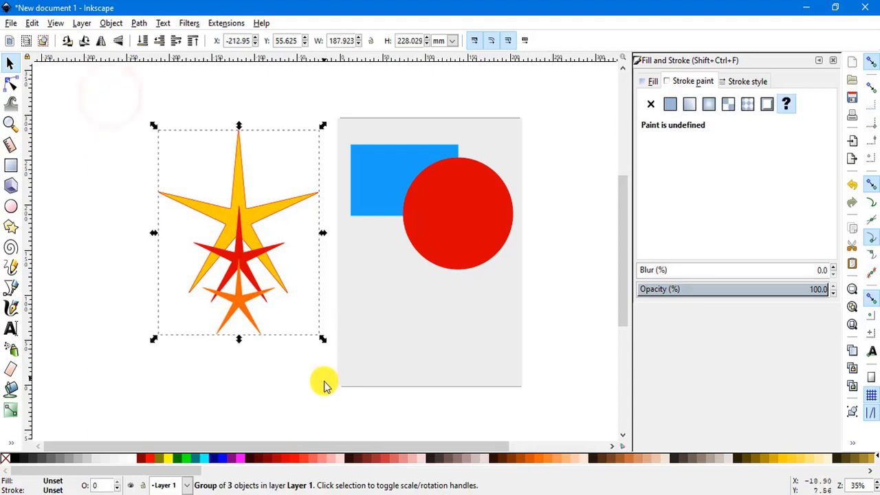
left_click(240, 198)
left_click(130, 188)
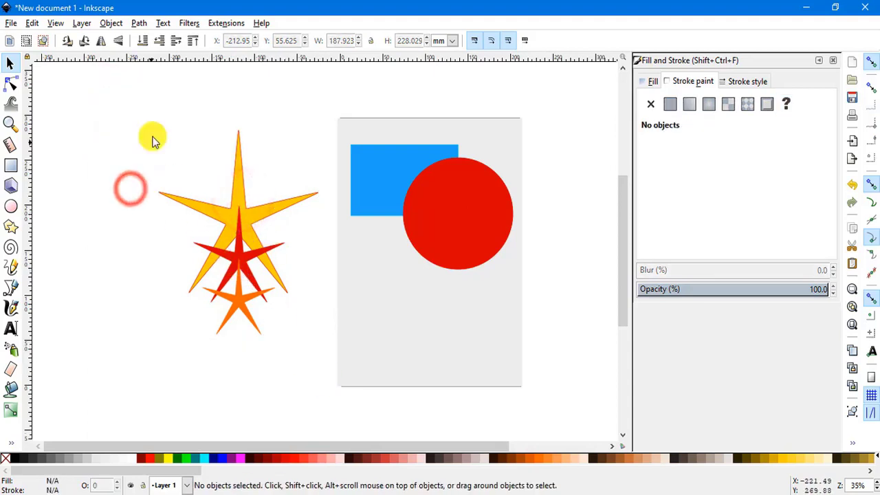
- Ungroup the three-star group into its individual stars
left_click(238, 199)
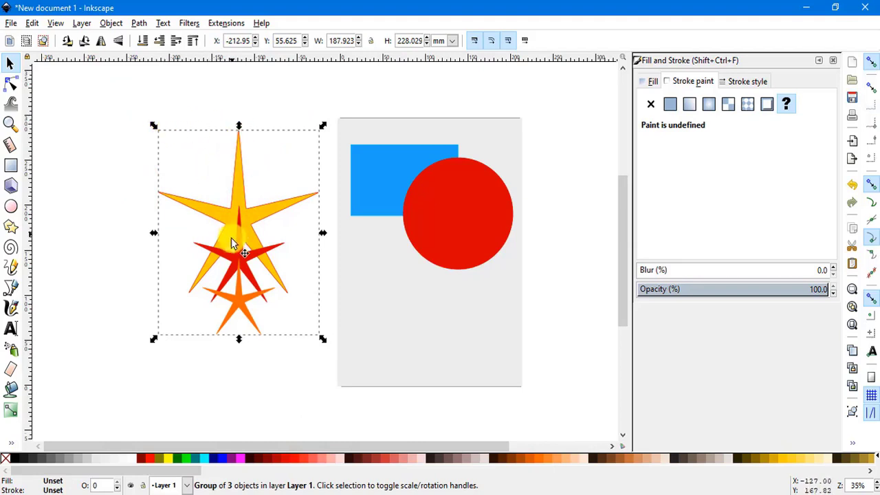
left_click(111, 23)
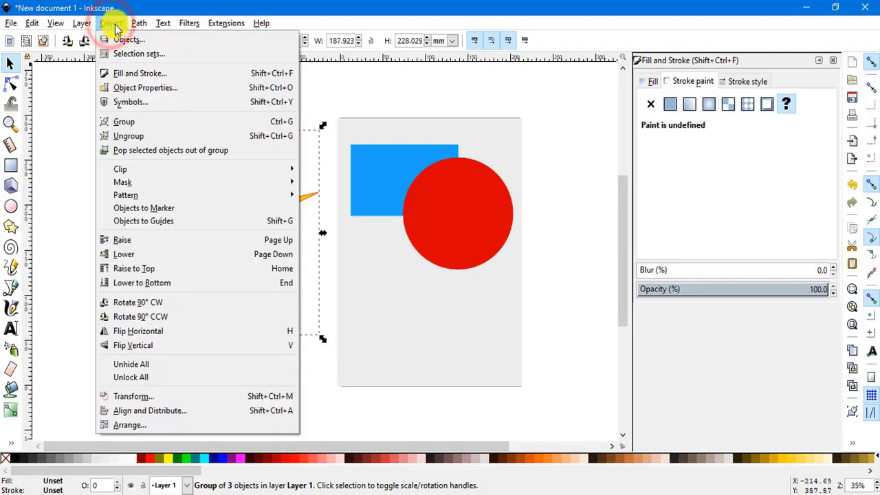
mouse_move(141, 23)
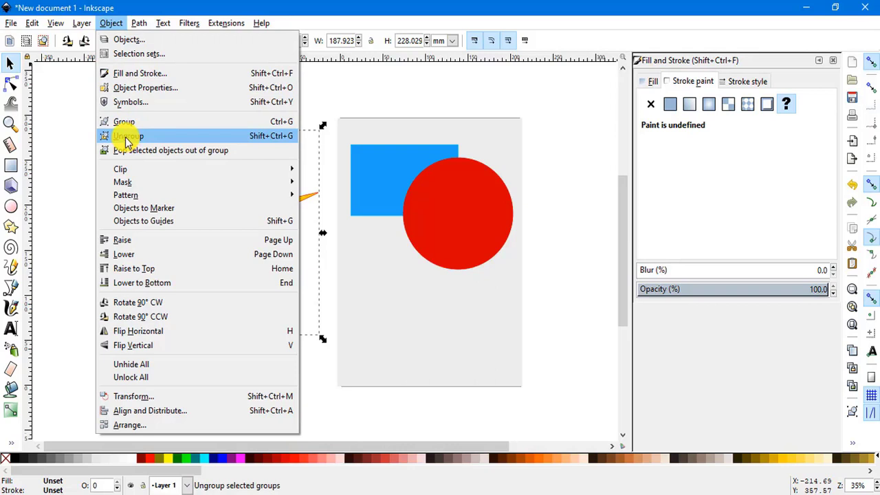
key("ctrl+shift+g")
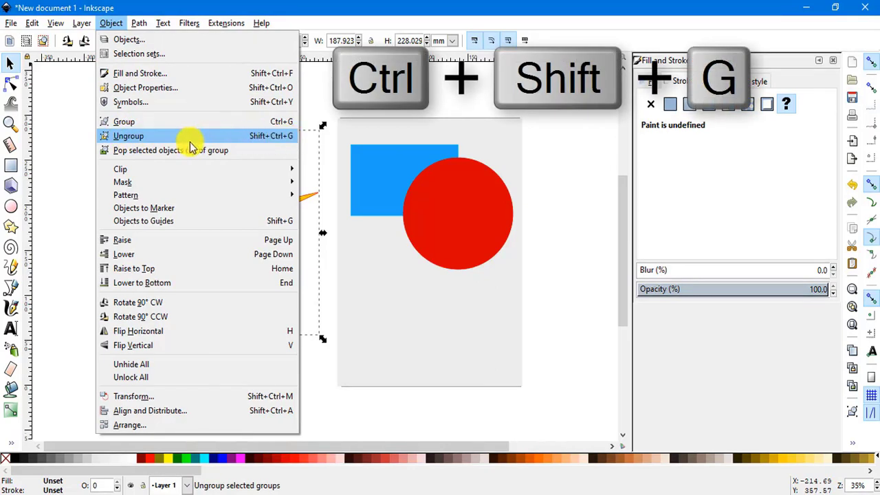
left_click(138, 141)
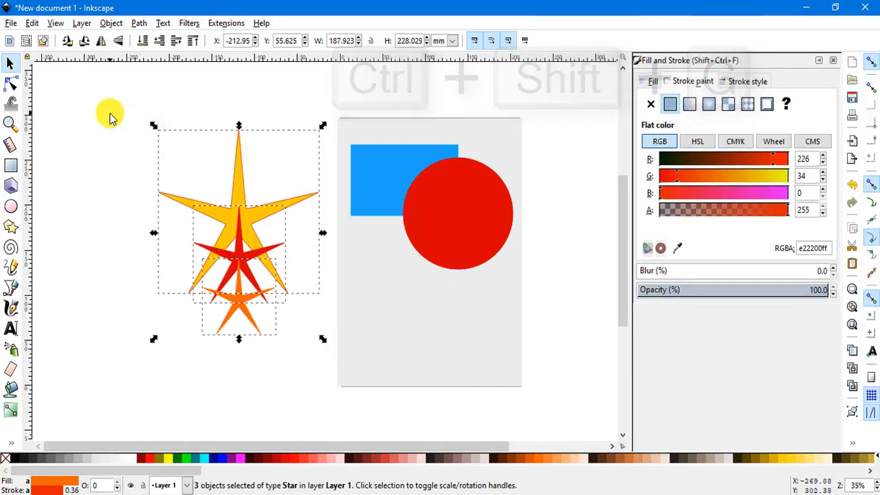
- Move only the ungrouped yellow star slightly up and to the right, leaving the red and orange stars in place
left_click(119, 172)
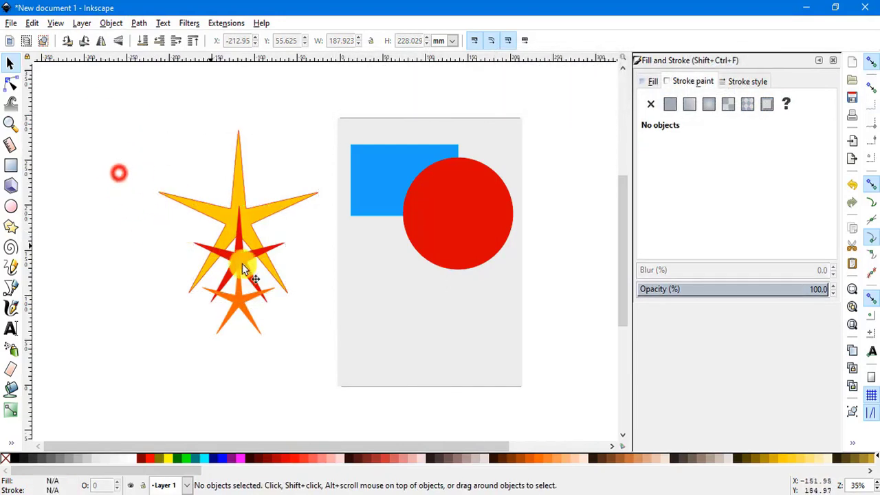
left_click_drag(126, 103, 317, 356)
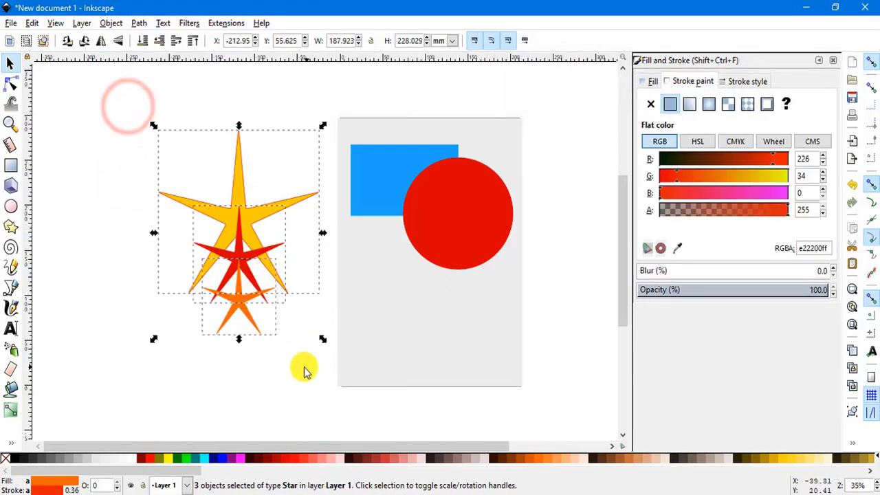
left_click(306, 382)
mouse_move(234, 182)
left_mouse_down()
mouse_move(138, 151)
mouse_move(240, 176)
mouse_move(239, 169)
left_mouse_up()
- Try moving the orange star down and left and the red star down and right individually, and undo both moves
left_click_drag(250, 306, 201, 327)
left_click_drag(244, 264, 281, 301)
key("ctrl+z")
key("ctrl+z")
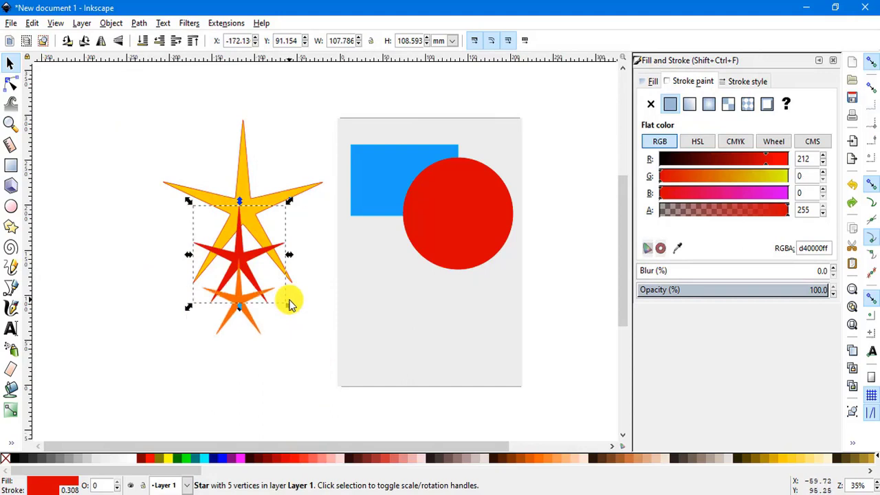
- Group the yellow, red and orange stars and move the group down to about X -206.2 mm, Y 30.7 mm
left_click(197, 124)
mouse_move(115, 93)
left_mouse_down()
mouse_move(334, 343)
mouse_move(335, 377)
left_mouse_up()
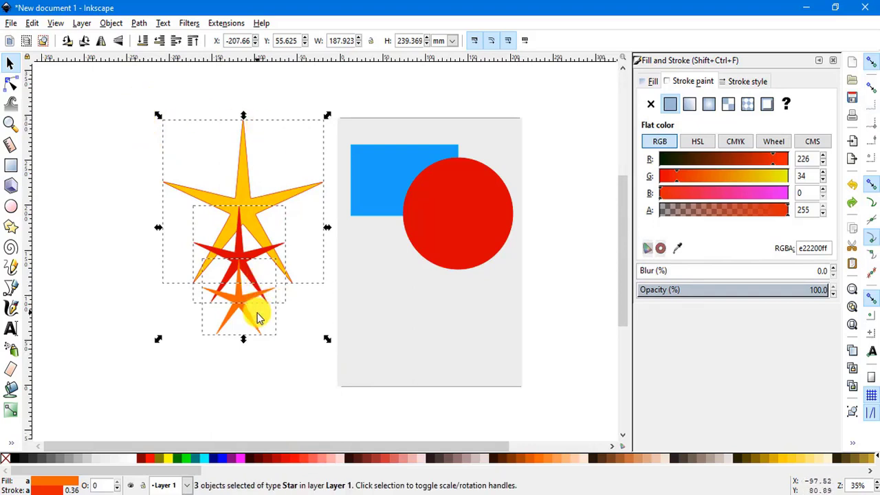
left_click(114, 23)
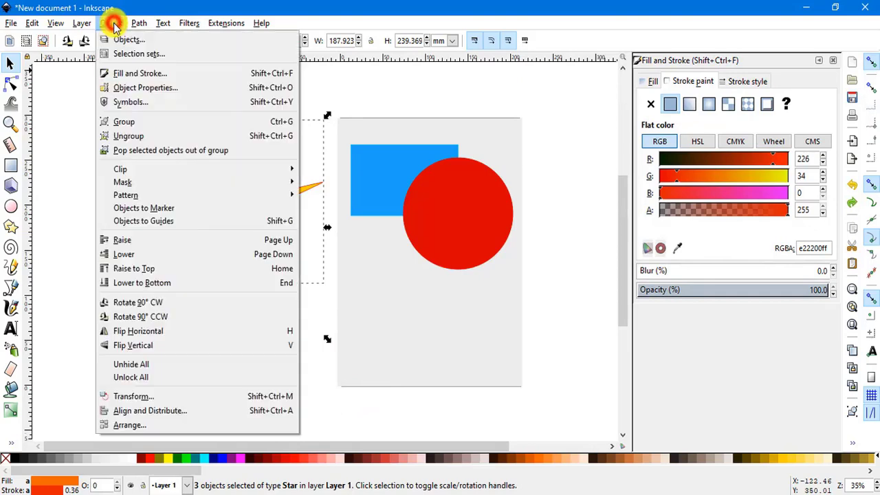
left_click(124, 122)
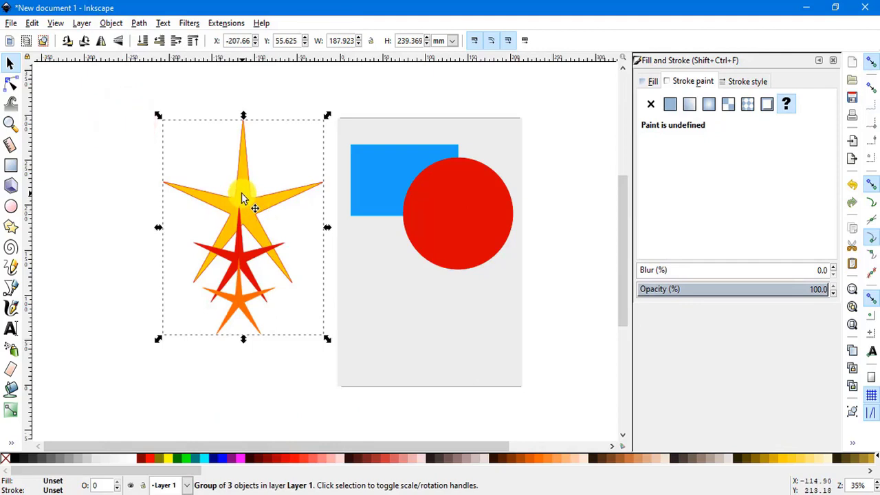
left_click_drag(241, 197, 239, 219)
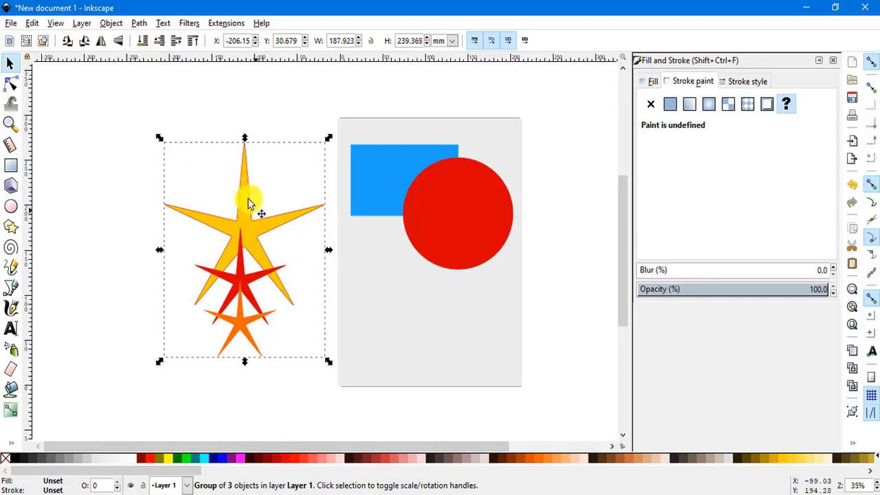
- Ungroup the three-star group and clear the selection
left_click(112, 24)
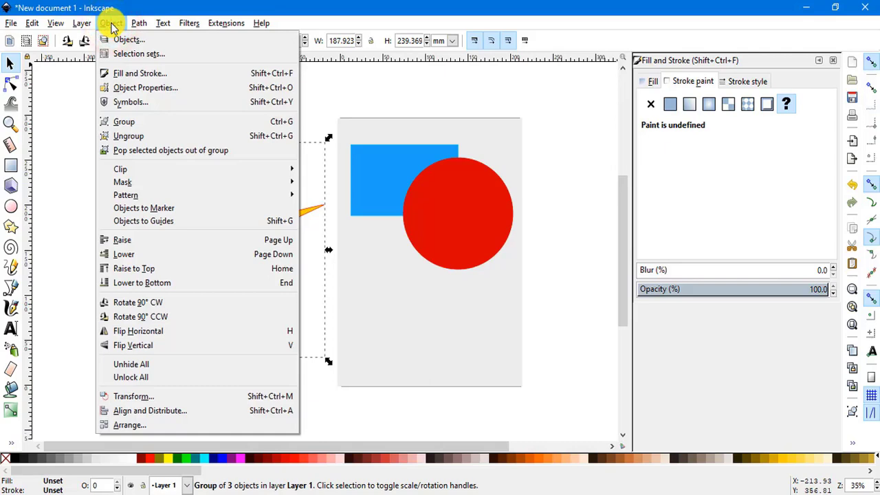
left_click(112, 24)
left_click(104, 23)
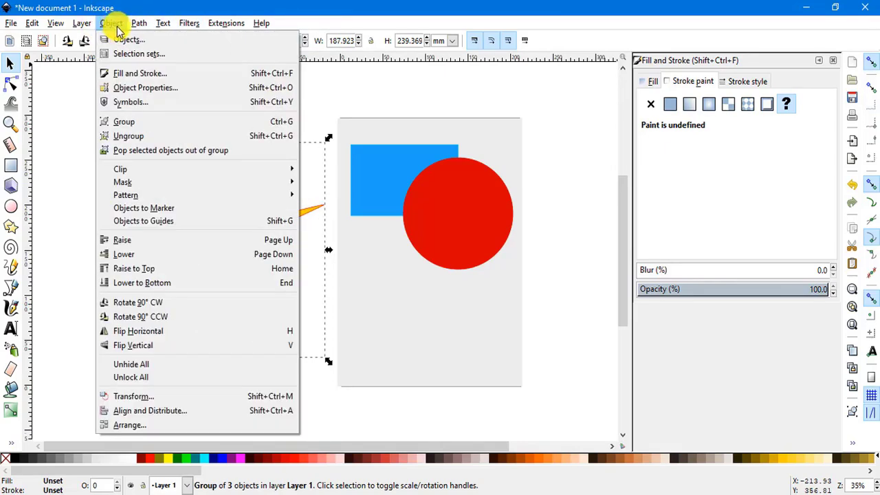
left_click(129, 137)
left_click(129, 310)
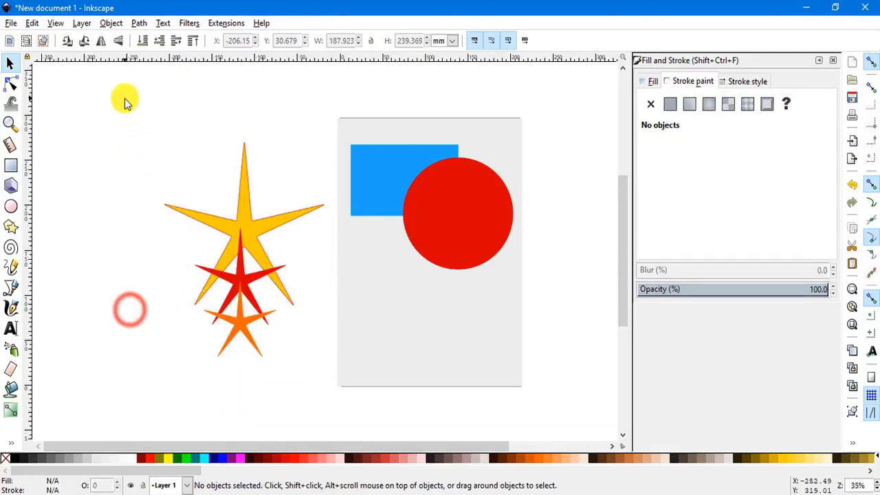
- Check how the ungrouped stars select by enclosing all three together, and clear the selection
mouse_move(127, 107)
left_mouse_down()
mouse_move(308, 385)
mouse_move(330, 385)
mouse_move(330, 401)
left_mouse_up()
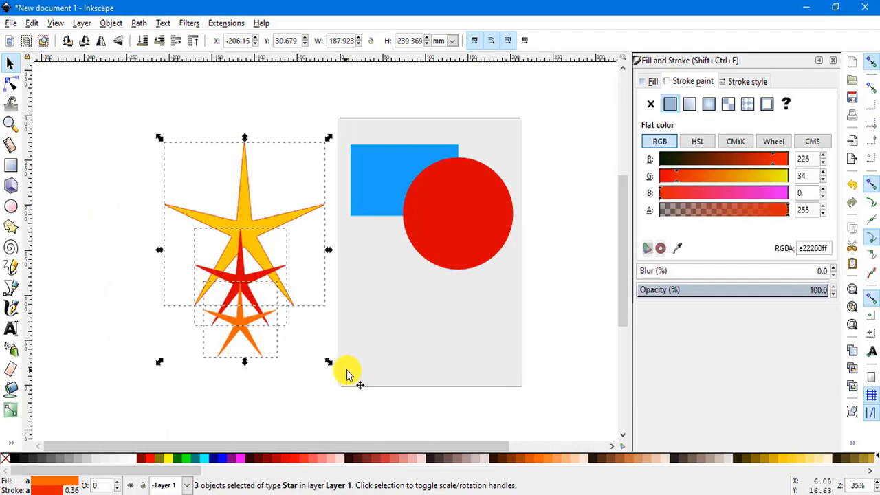
left_click(546, 302)
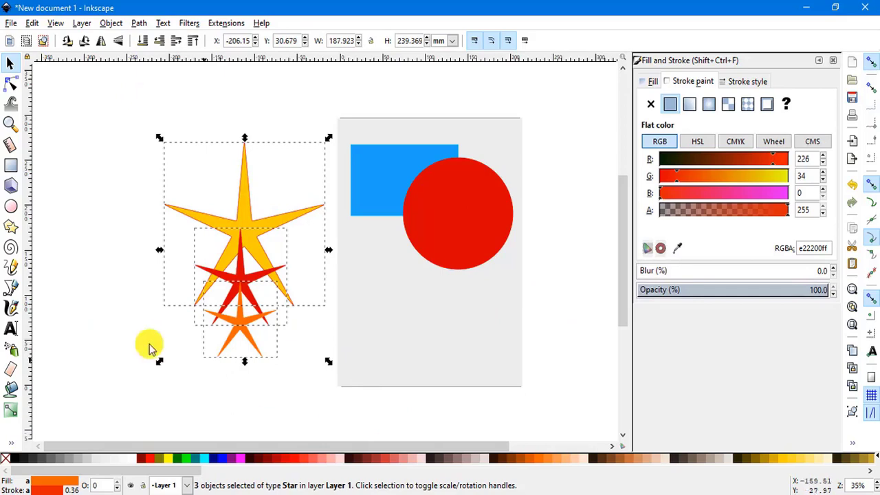
left_click(134, 118)
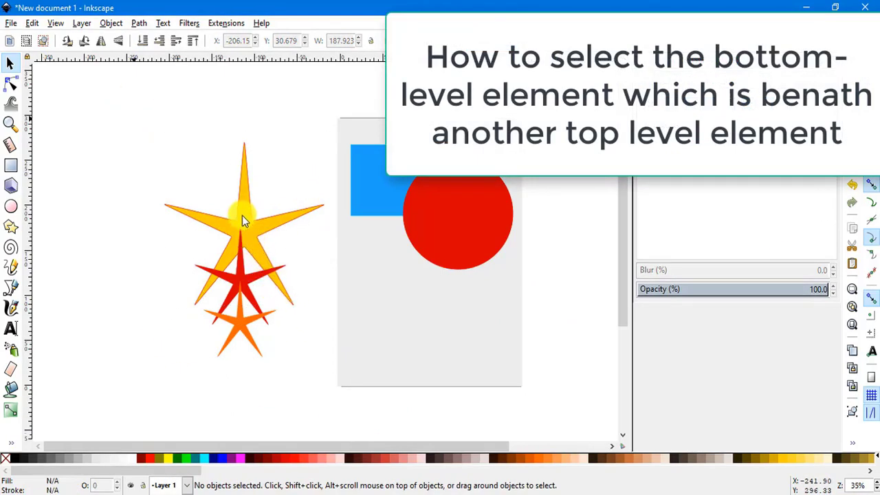
- Move the yellow star slightly up and left, and the red star right to about X -34.5 mm, Y 55.6 mm
mouse_move(242, 218)
left_mouse_down()
mouse_move(371, 231)
mouse_move(334, 255)
left_mouse_up()
left_click(451, 220)
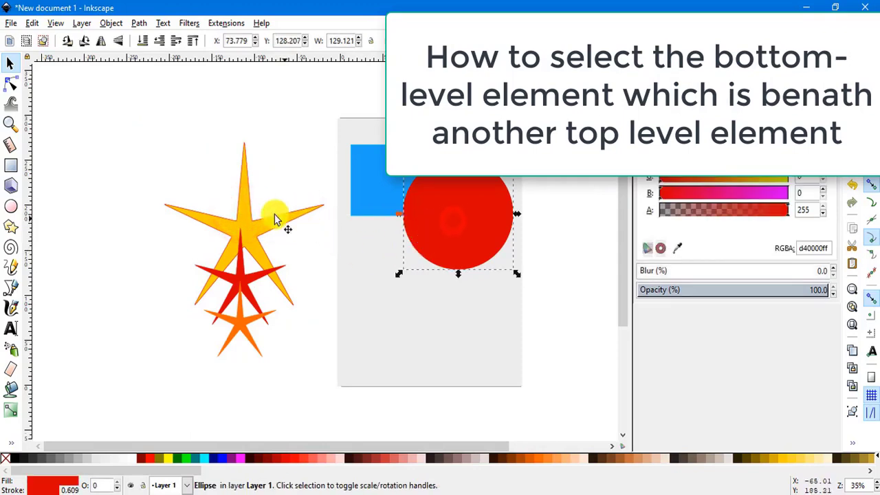
left_click_drag(245, 215, 237, 196)
left_click_drag(238, 261, 356, 279)
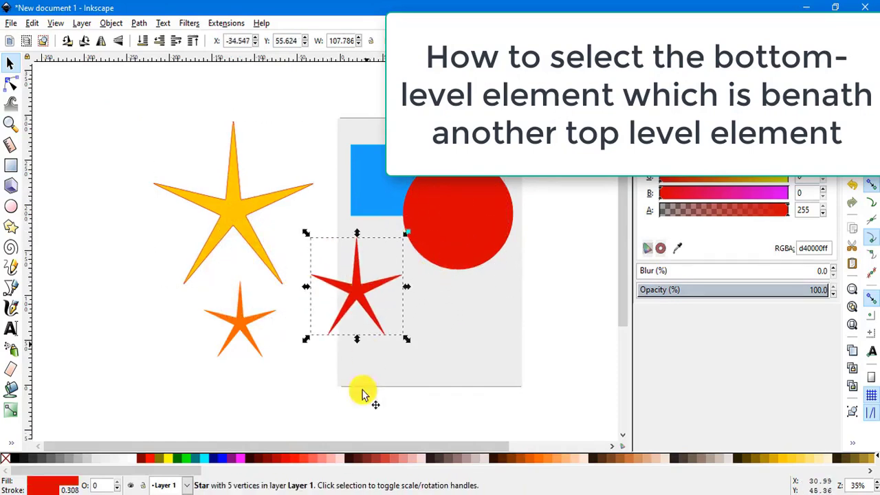
- Recolor the moved red star's fill and stroke green and place it over the red circle at about X 84.1 mm, Y 140.3 mm
left_click(205, 458)
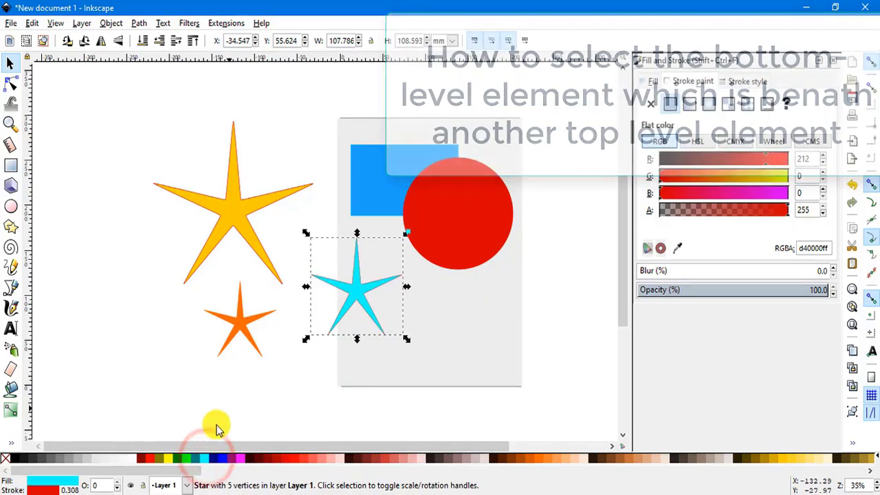
left_click(184, 458)
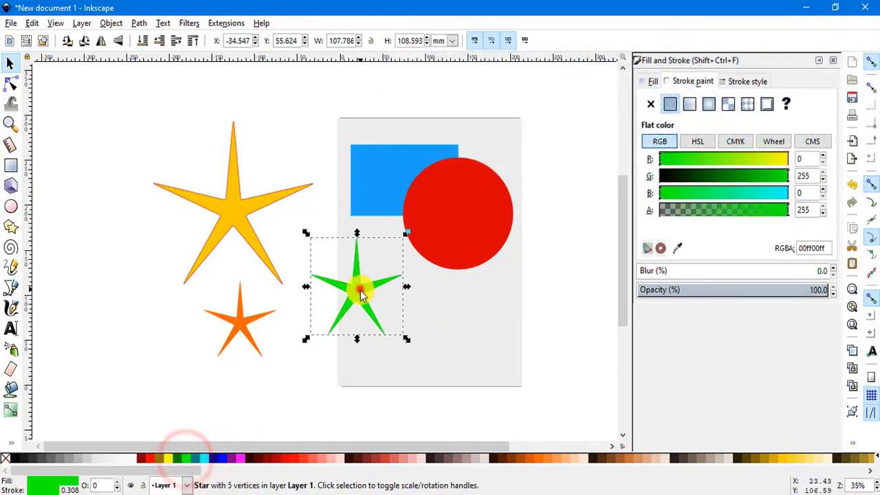
left_click_drag(353, 275, 461, 198)
left_click(459, 196)
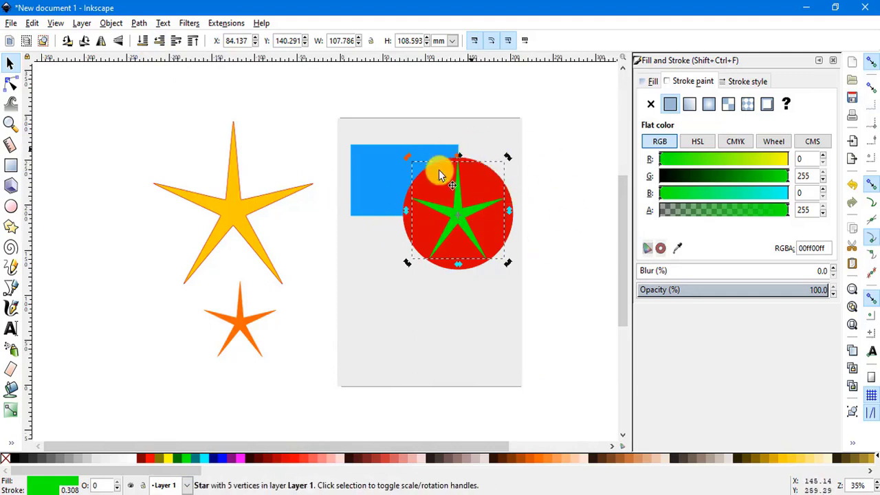
- Lower the green star one step so it lies behind the red circle, and clear the selection
left_click(159, 42)
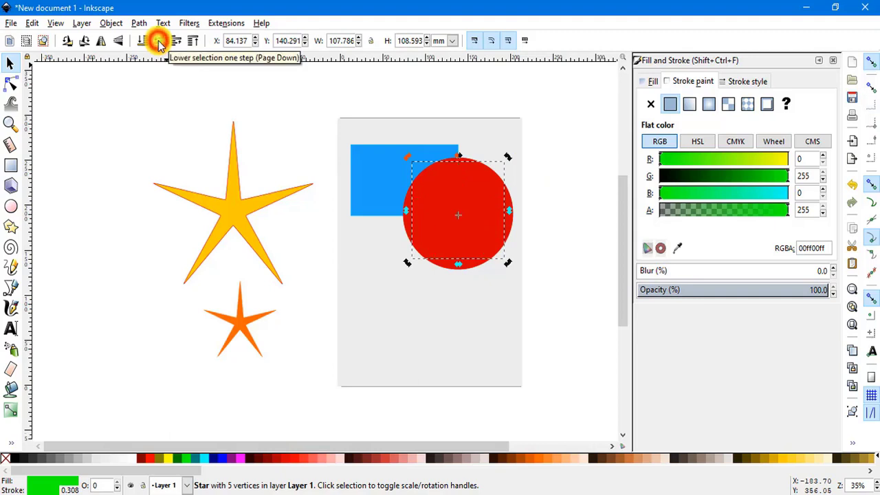
left_click(463, 342)
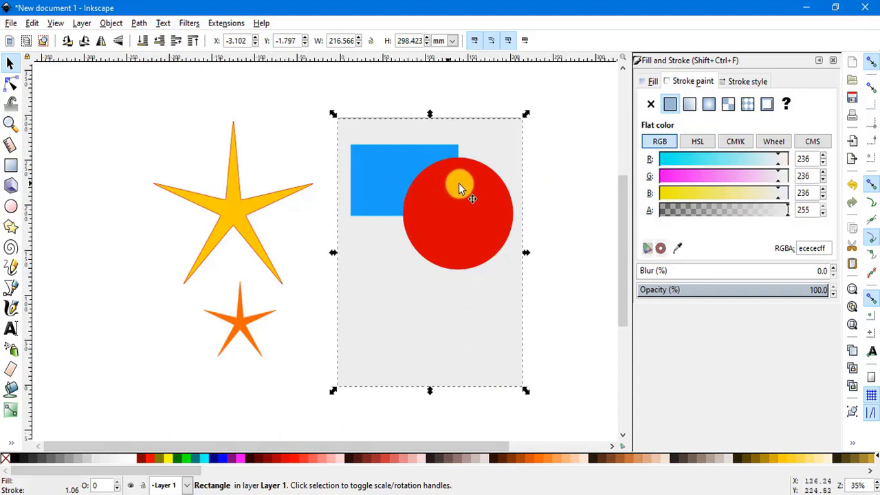
left_click(583, 206)
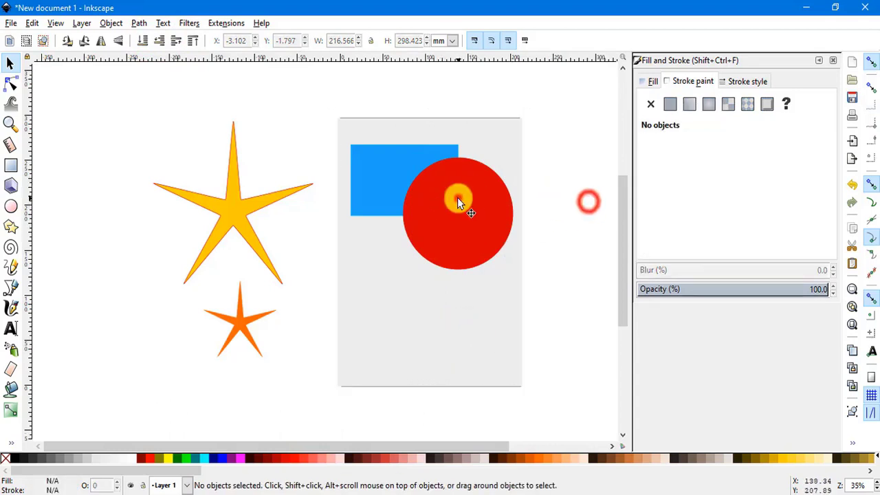
- Test whether ordinary picking on the red circle reaches the hidden green star, clearing the selection between attempts
left_click(457, 197)
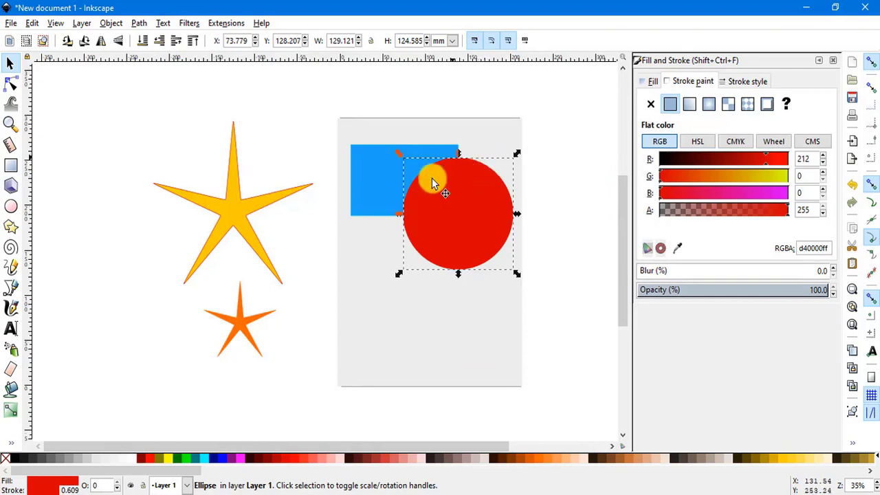
left_click(562, 199)
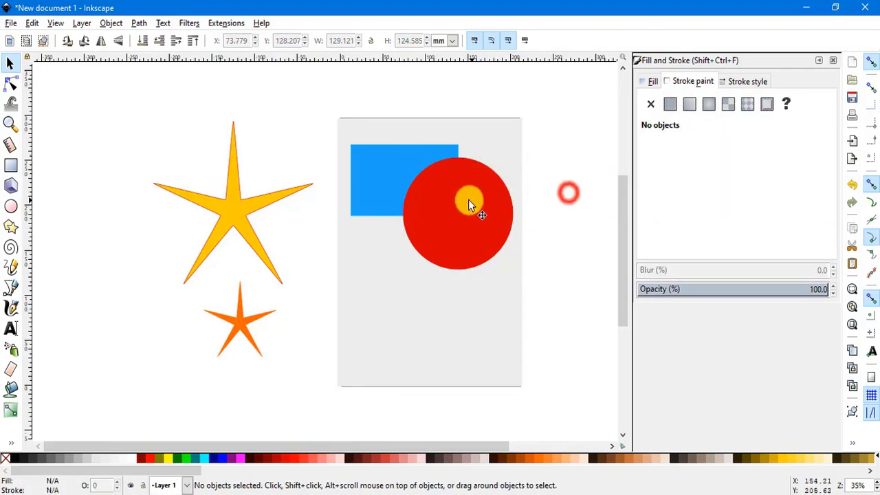
left_click(469, 201)
left_click(562, 200)
left_click(473, 210)
left_click(559, 195)
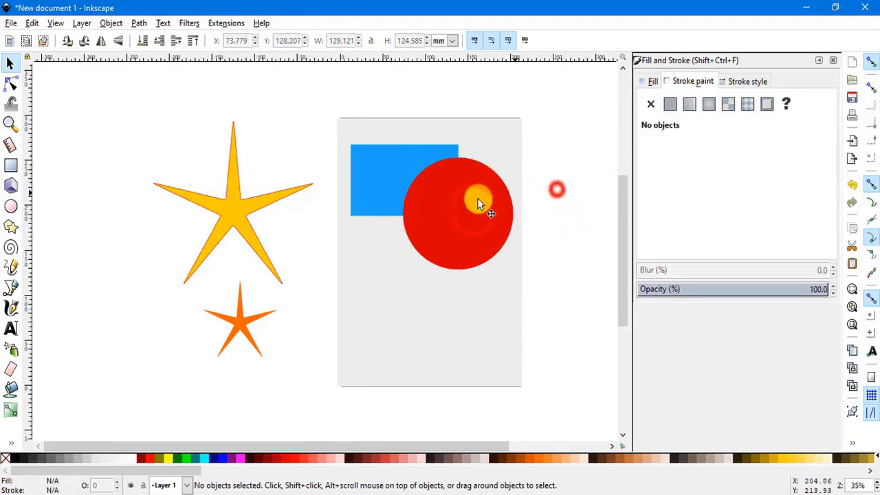
left_click(477, 198)
left_click(553, 190)
left_click(460, 200)
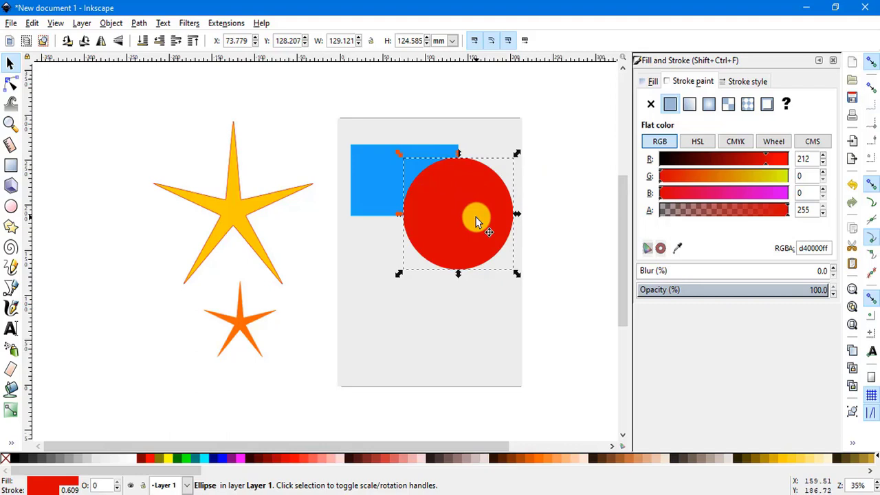
- Try selecting the green star beneath the red circle and nudging it right to about X 194.7 mm, and undo the move
key("alt")
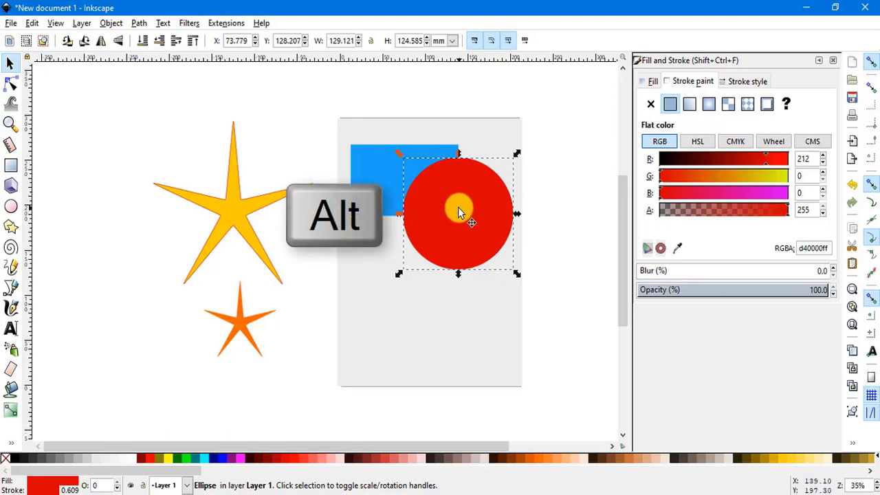
left_click(458, 205, "alt")
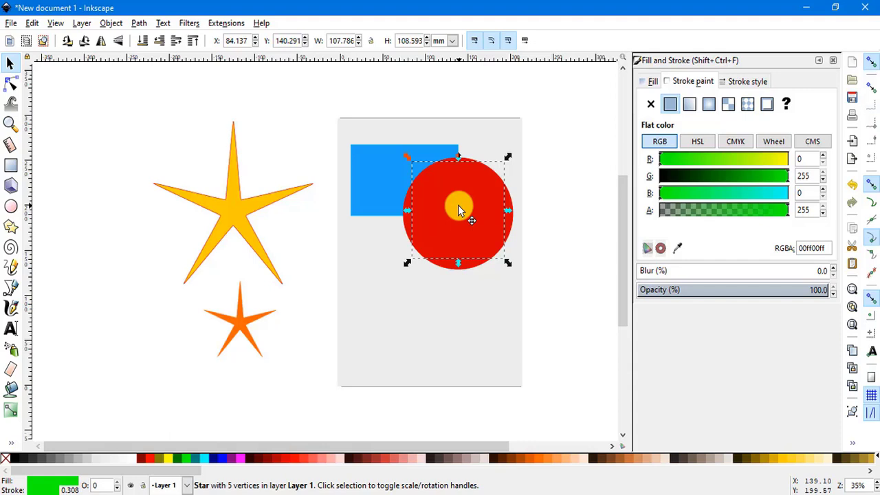
key("Right")
key("Right")
key("Right")
key("Right")
key("Right")
key("Right")
key("Right")
key("Right")
key("Right")
key("Right")
key("Right")
key("Right")
key("Right")
key("Right")
key("Right")
key("Right")
key("Right")
key("Right")
key("Right")
key("Right")
key("Right")
key("Right")
key("Right")
key("Right")
key("Right")
key("Right")
key("Right")
key("Right")
key("Right")
key("Right")
key("Right")
key("Right")
key("Right")
key("Right")
key("Right")
key("Right")
key("Right")
key("Right")
key("Right")
key("Right")
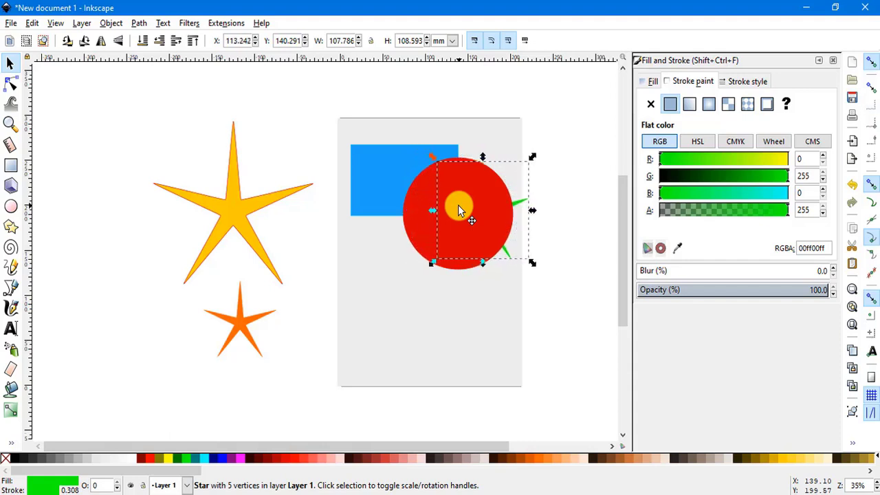
key("Right")
key("Right")
key("Right")
key("Right")
key("Right")
key("Right")
key("Right")
key("Right")
key("Right")
key("Right")
key("Right")
key("Right")
key("Right")
key("Right")
key("Right")
key("Right")
key("Right")
key("Right")
key("Right")
key("Right")
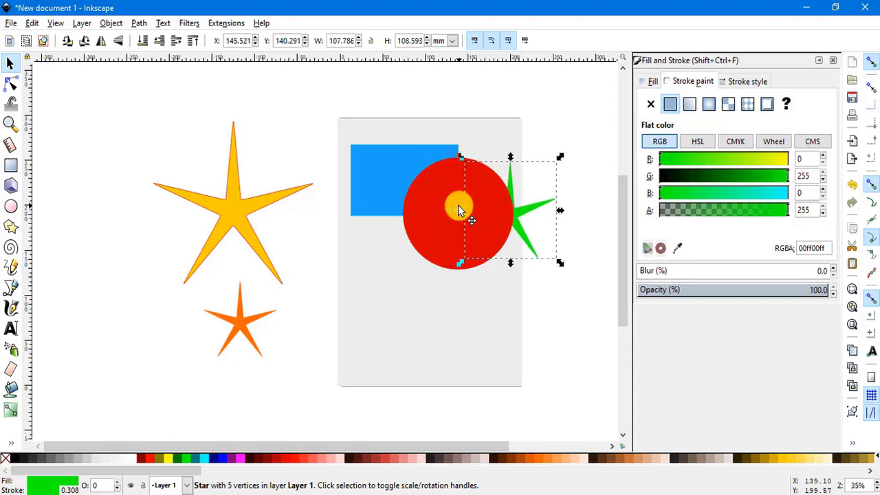
key("Right")
key("Right")
key("Right")
key("Right")
key("Right")
key("Right")
key("Right")
key("Right")
key("Right")
key("Right")
key("Right")
key("Right")
key("Right")
key("Right")
key("Right")
key("Right")
key("Right")
key("Right")
key("Right")
key("Right")
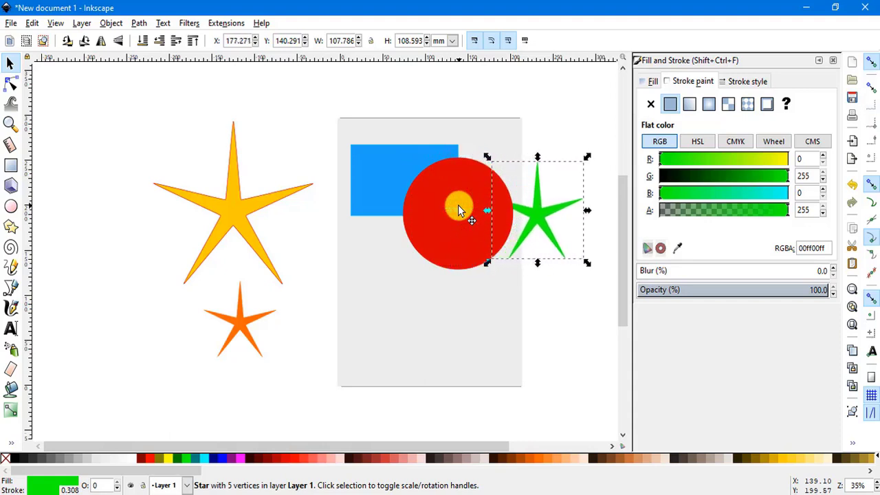
key("Right")
key("Right")
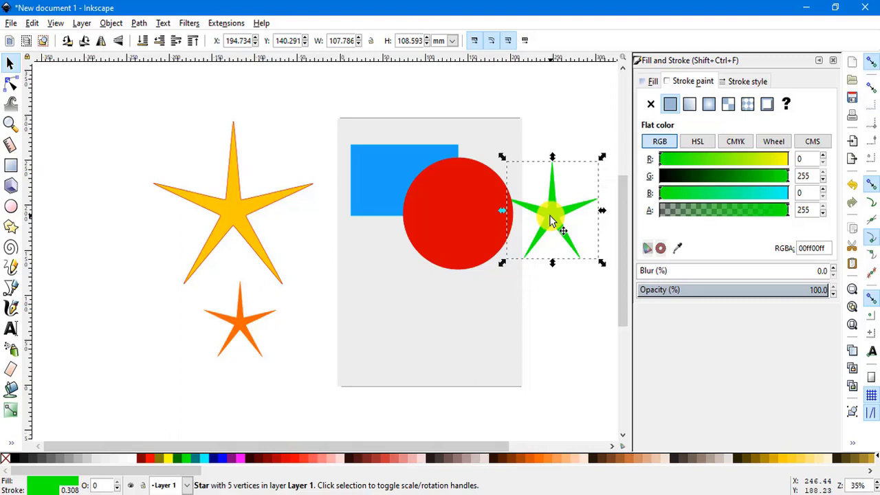
key("ctrl+z")
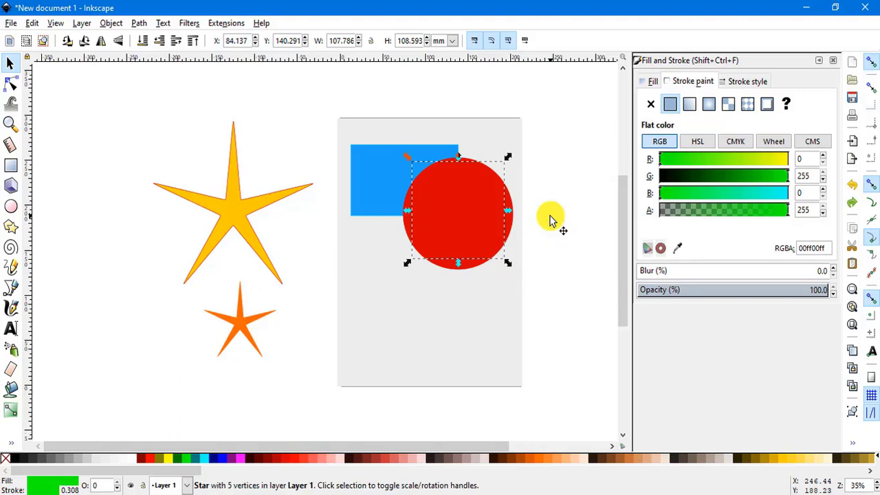
left_click(558, 232)
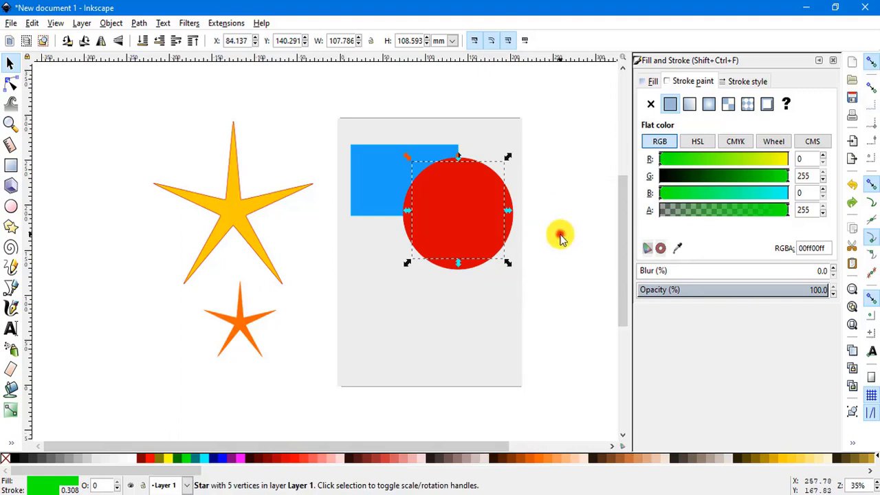
- Select the green star beneath the red circle and nudge it right to about X 130.7 mm
left_click(488, 198)
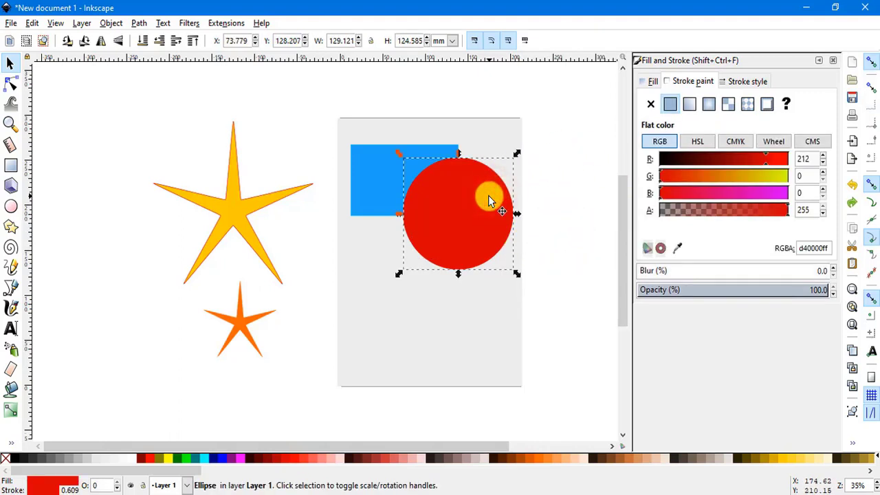
key("alt")
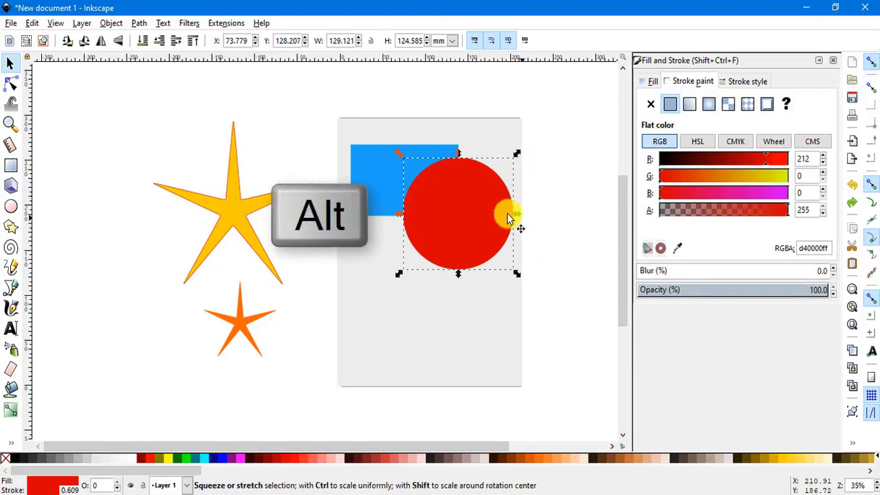
left_click(456, 207, "alt")
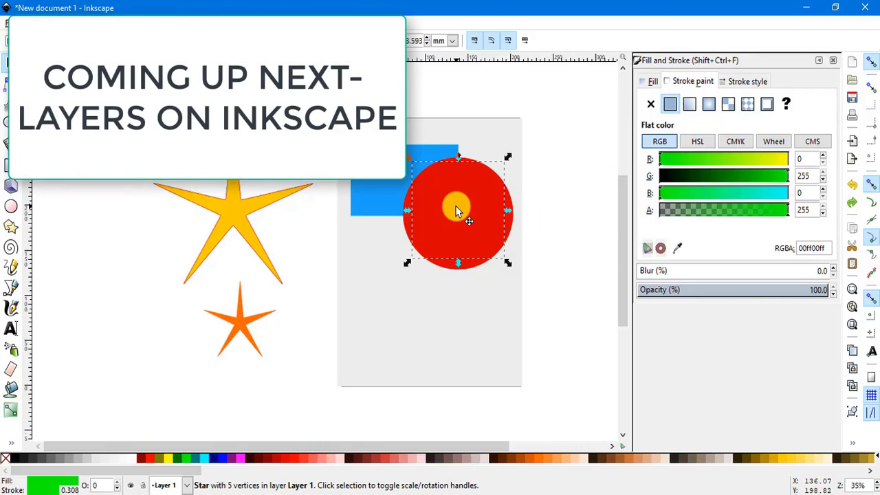
key("Right")
key("Right")
key("Right")
key("Right")
key("Right")
key("Right")
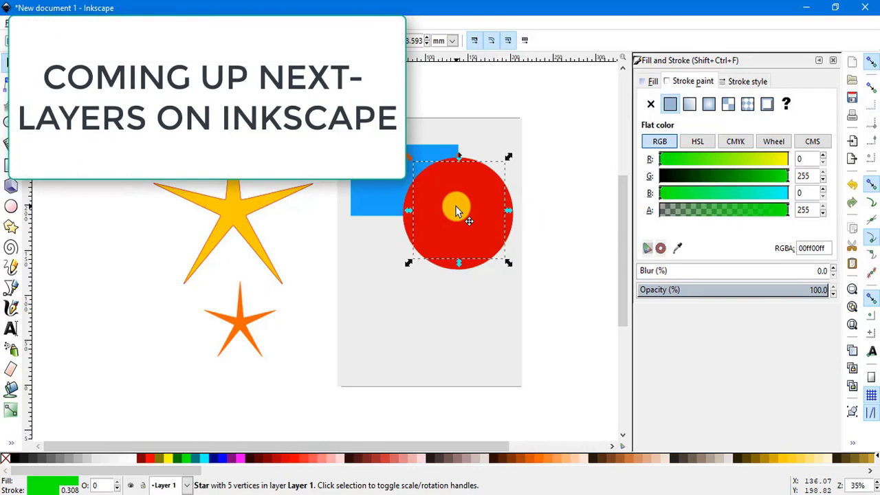
key("Right")
key("Right")
key("Right")
key("Right")
key("Right")
key("Right")
key("Right")
key("Right")
key("Right")
key("Right")
key("Right")
key("Right")
key("Right")
key("Right")
key("Right")
key("Right")
key("Right")
key("Right")
key("Right")
key("Right")
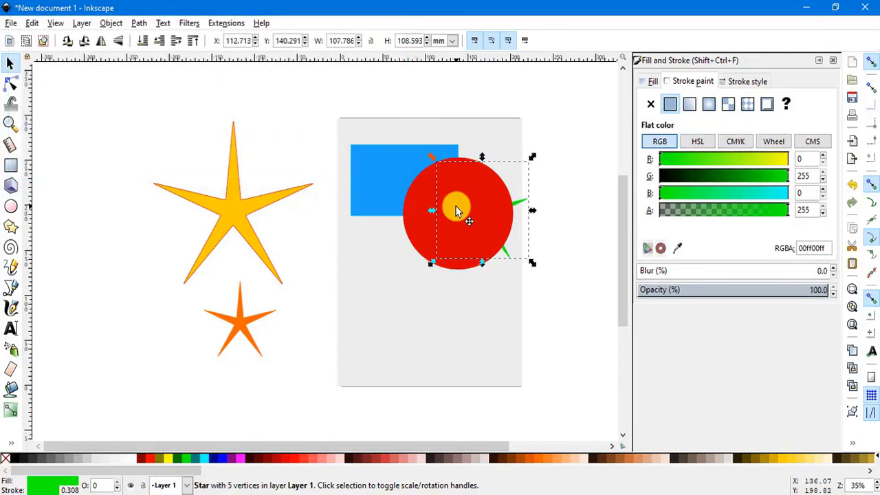
key("Right")
key("Right")
key("Right")
key("Right")
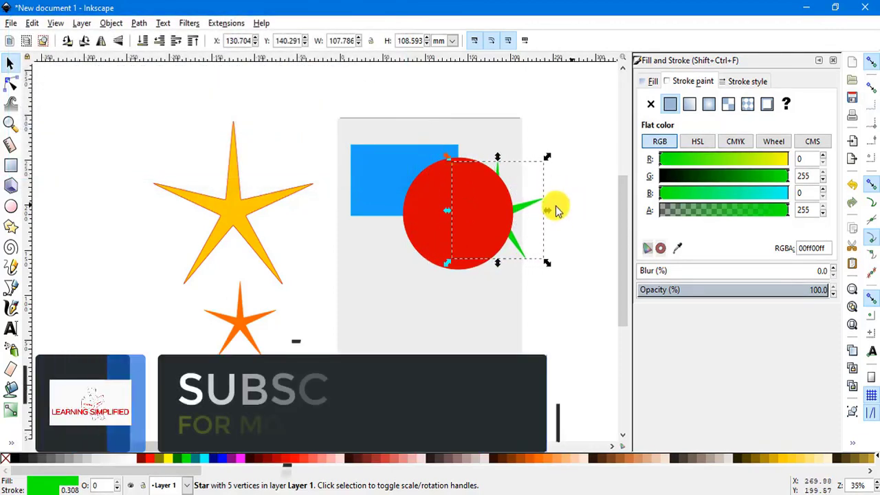